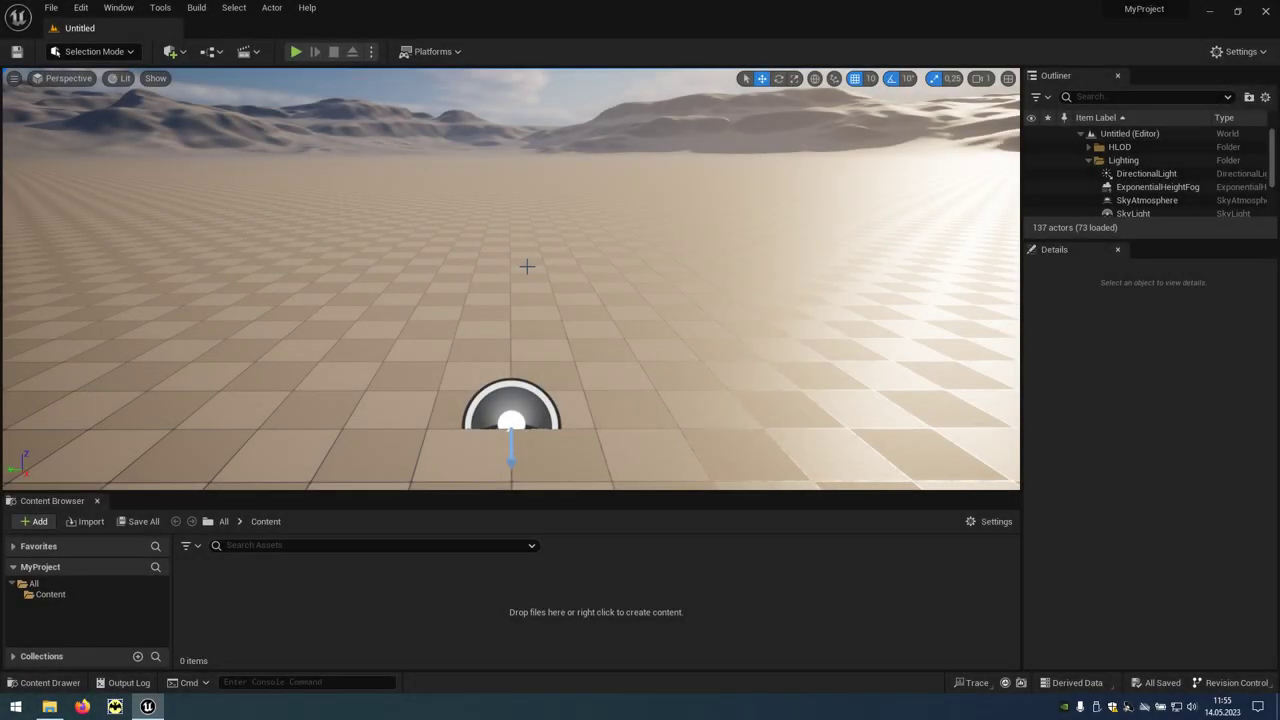
# - Show the Quickly Add to Project menu, which lists Quixel Bridge
pyautogui.click(187, 58)
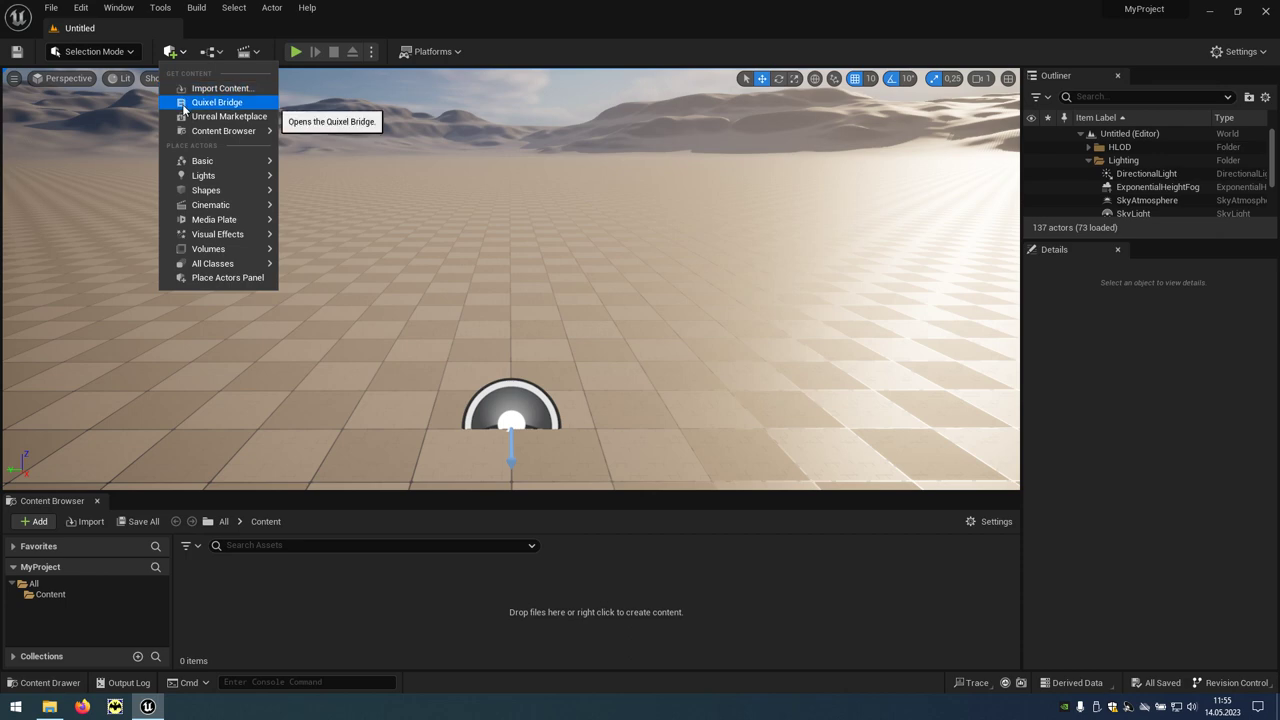
# - Launch Quixel Bridge and sign in through the profile menu with an Epic Games account
pyautogui.click(256, 108)
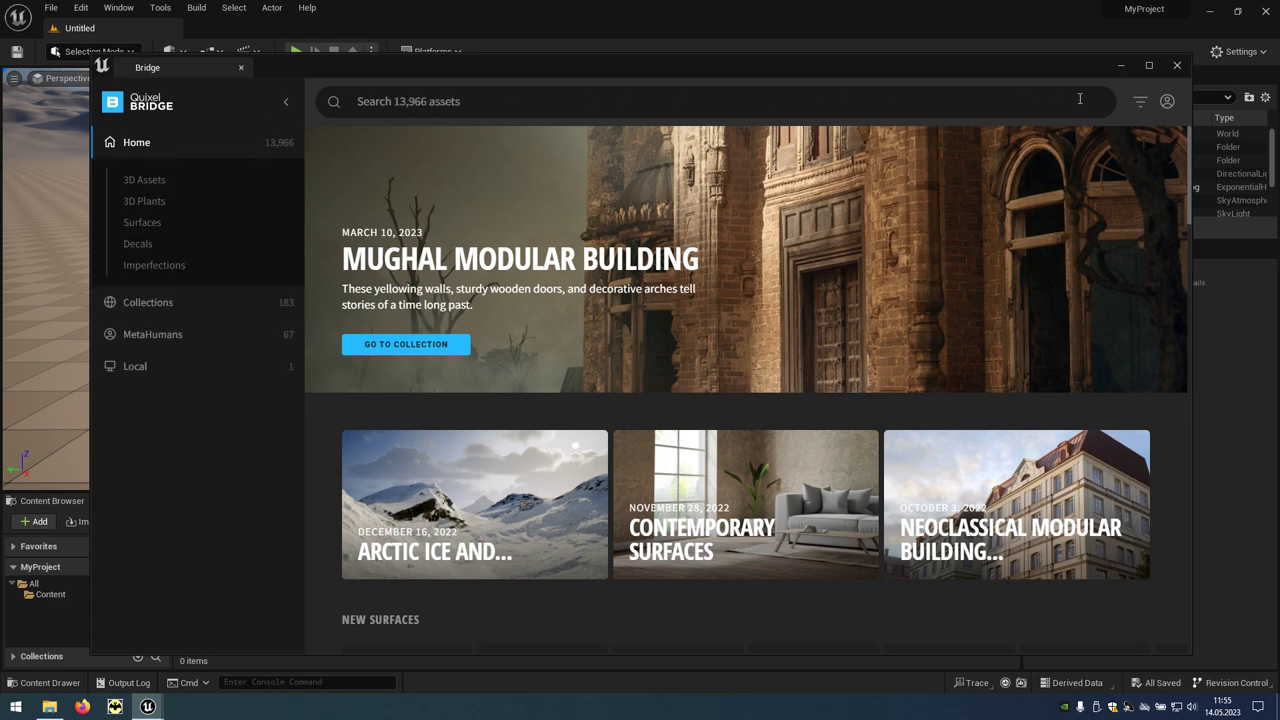
pyautogui.click(1167, 103)
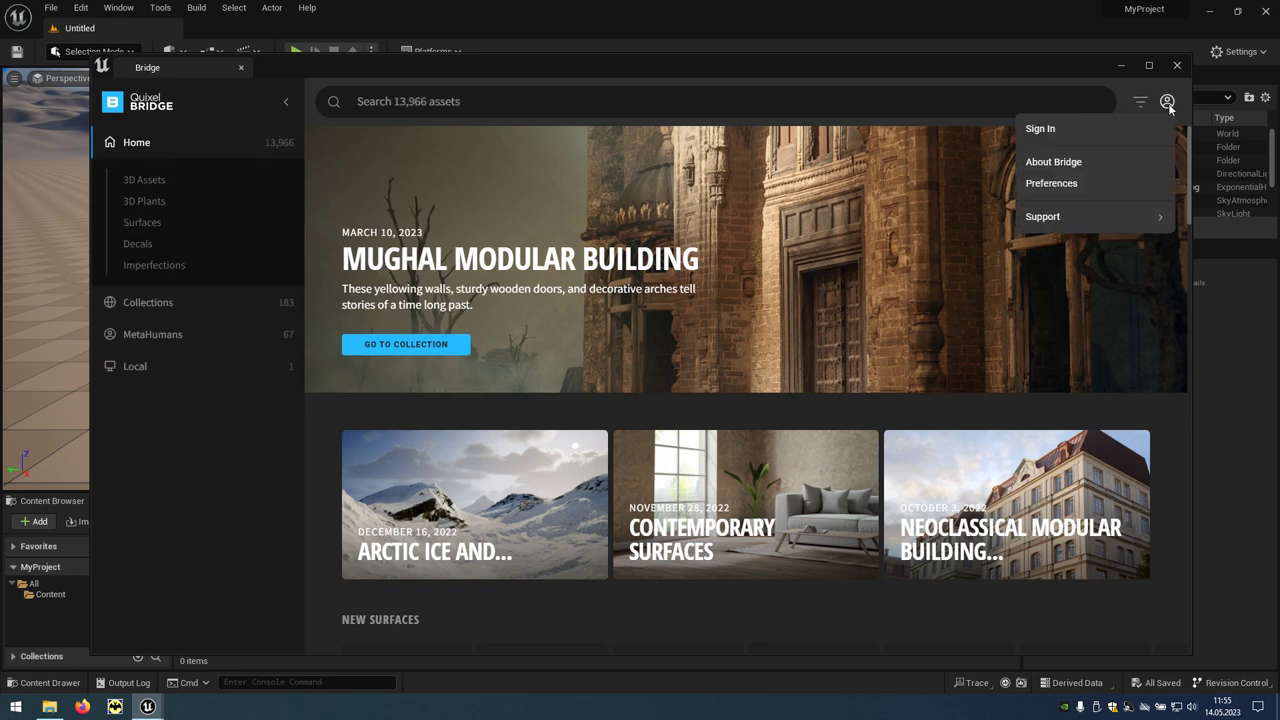
pyautogui.click(1052, 135)
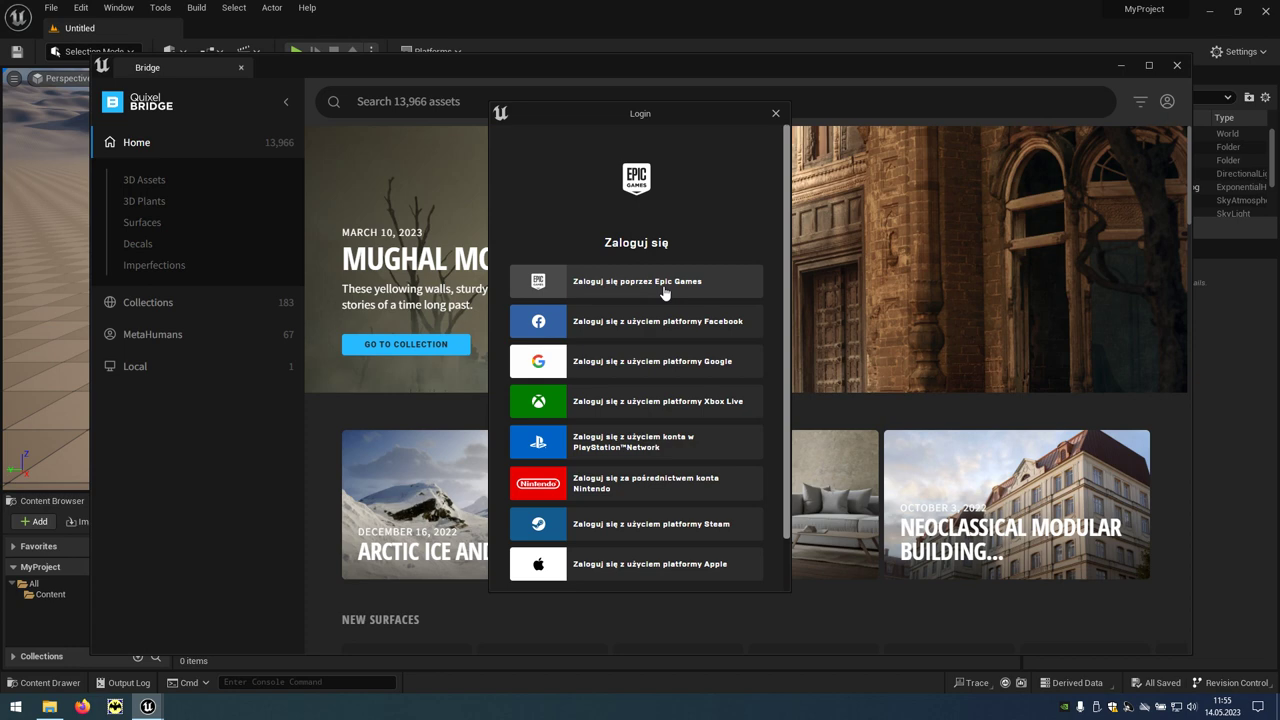
pyautogui.click(665, 290)
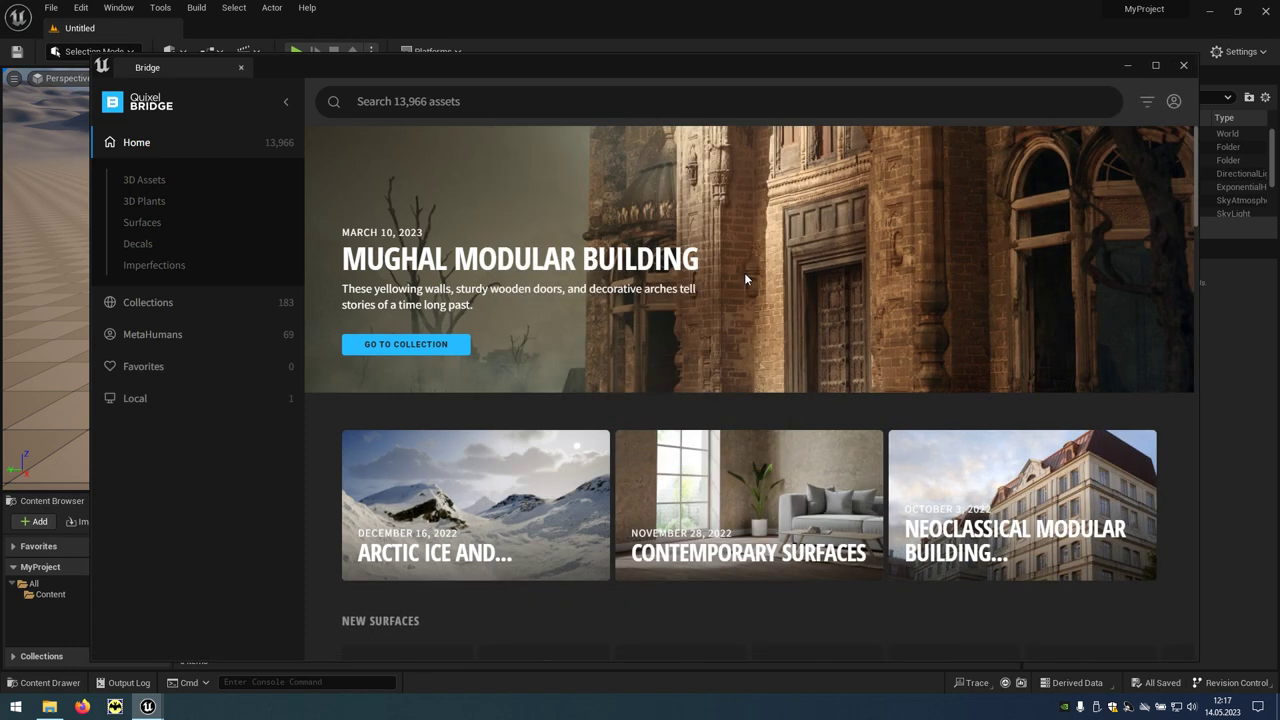
# - Maximize Bridge and open the Mossy Stone Wall under 3D Assets > Historical > Medieval
pyautogui.click(1154, 66)
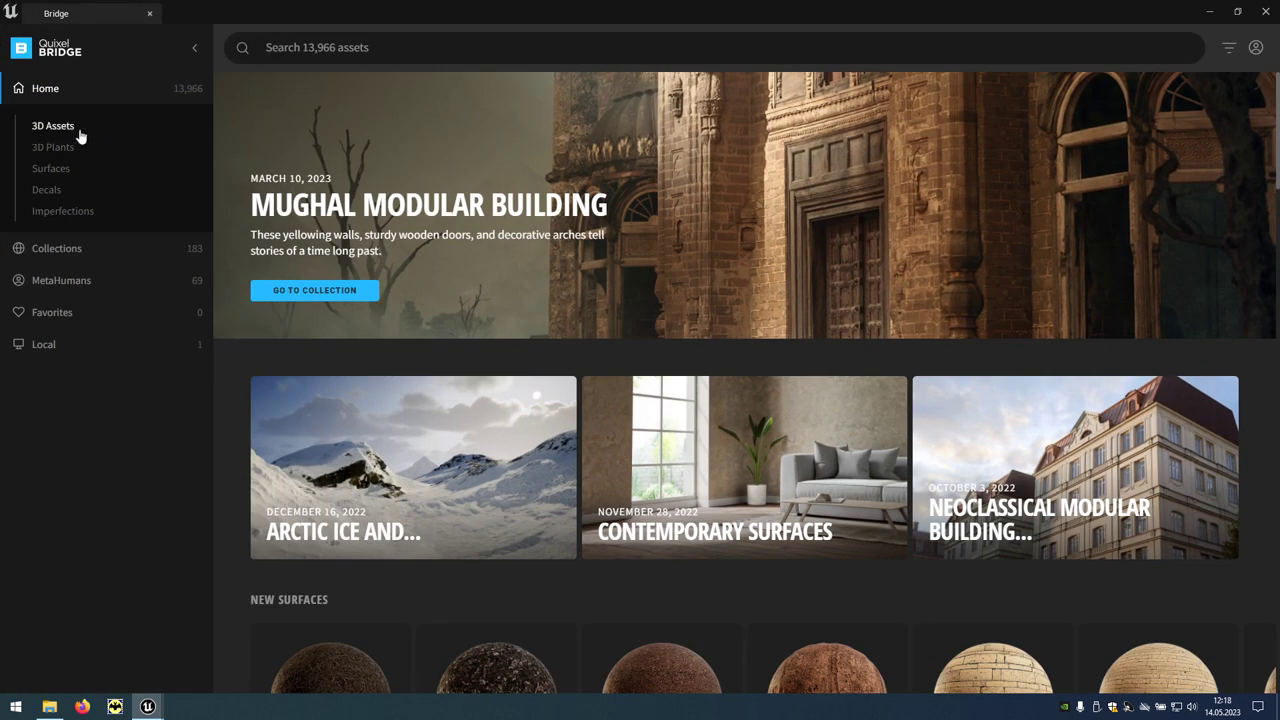
pyautogui.click(81, 135)
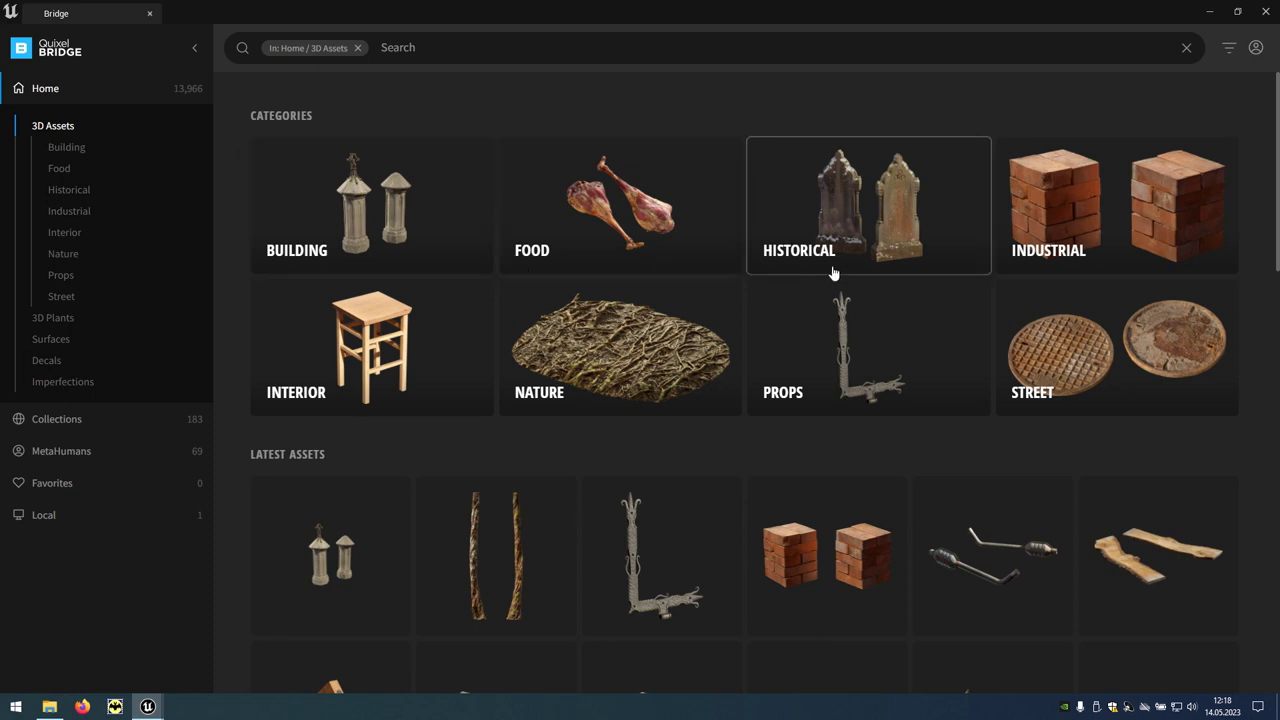
pyautogui.click(792, 272)
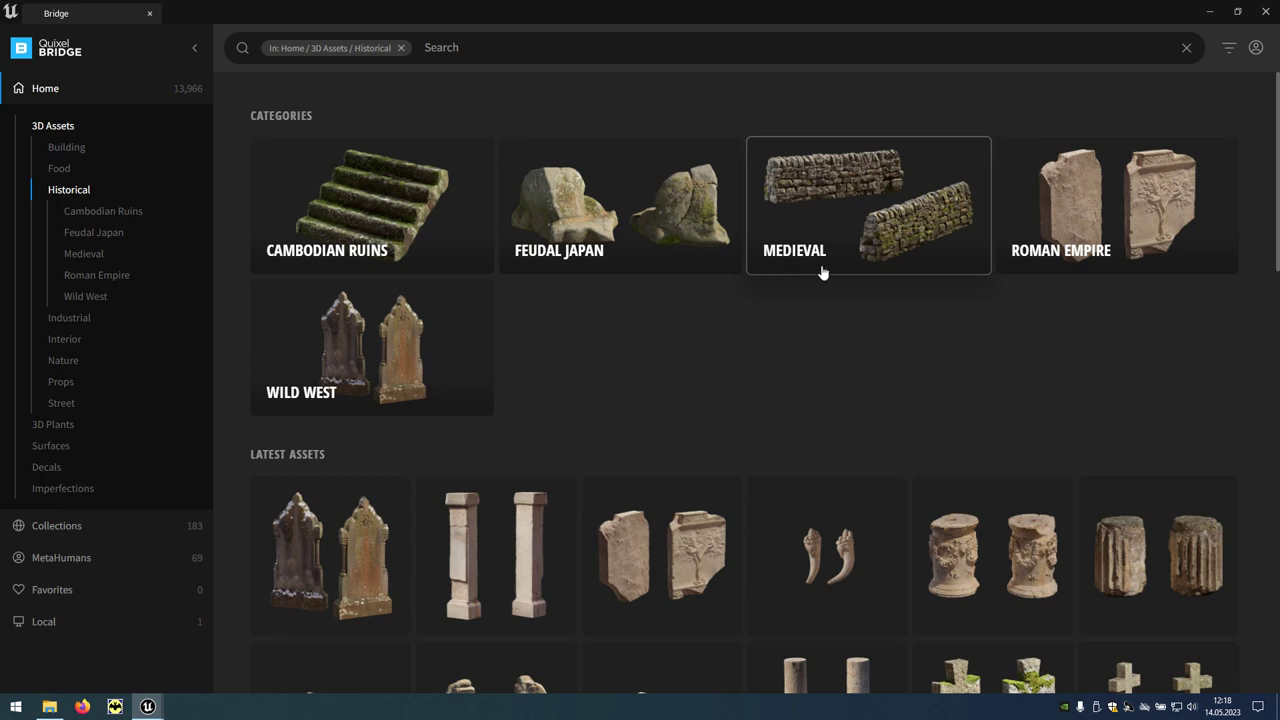
pyautogui.click(822, 272)
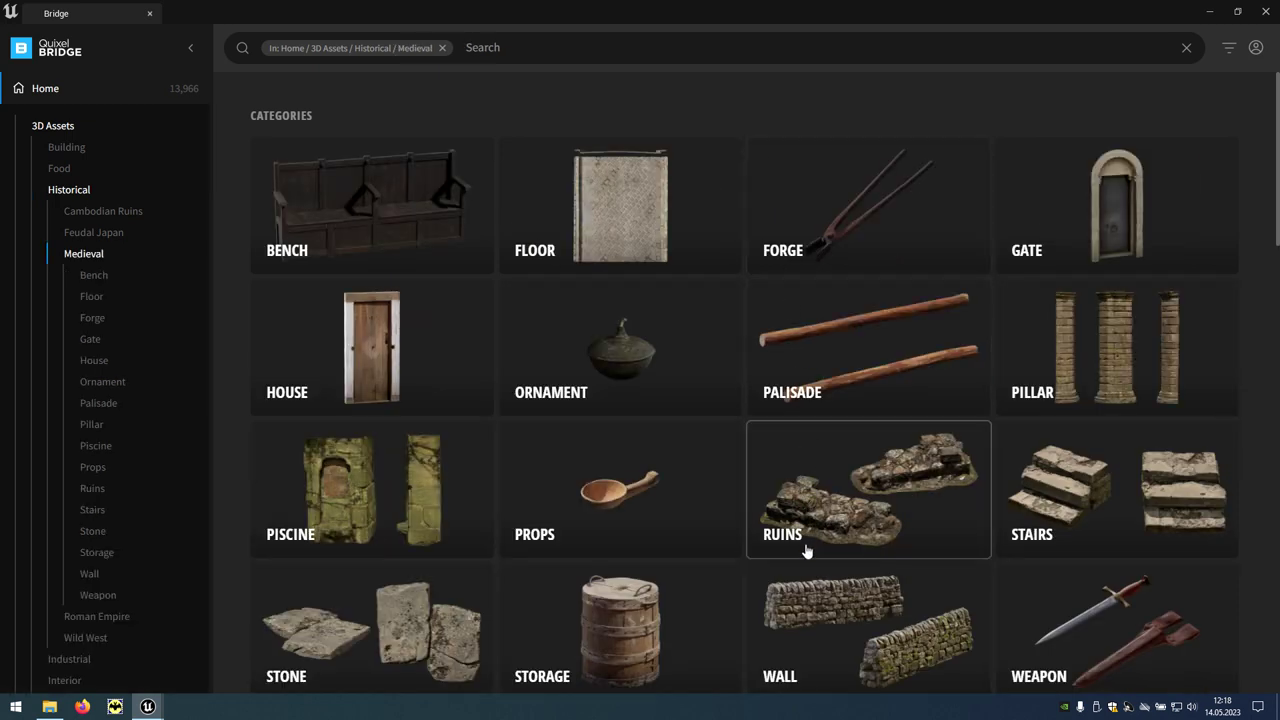
pyautogui.scroll(-4, 690, 524)
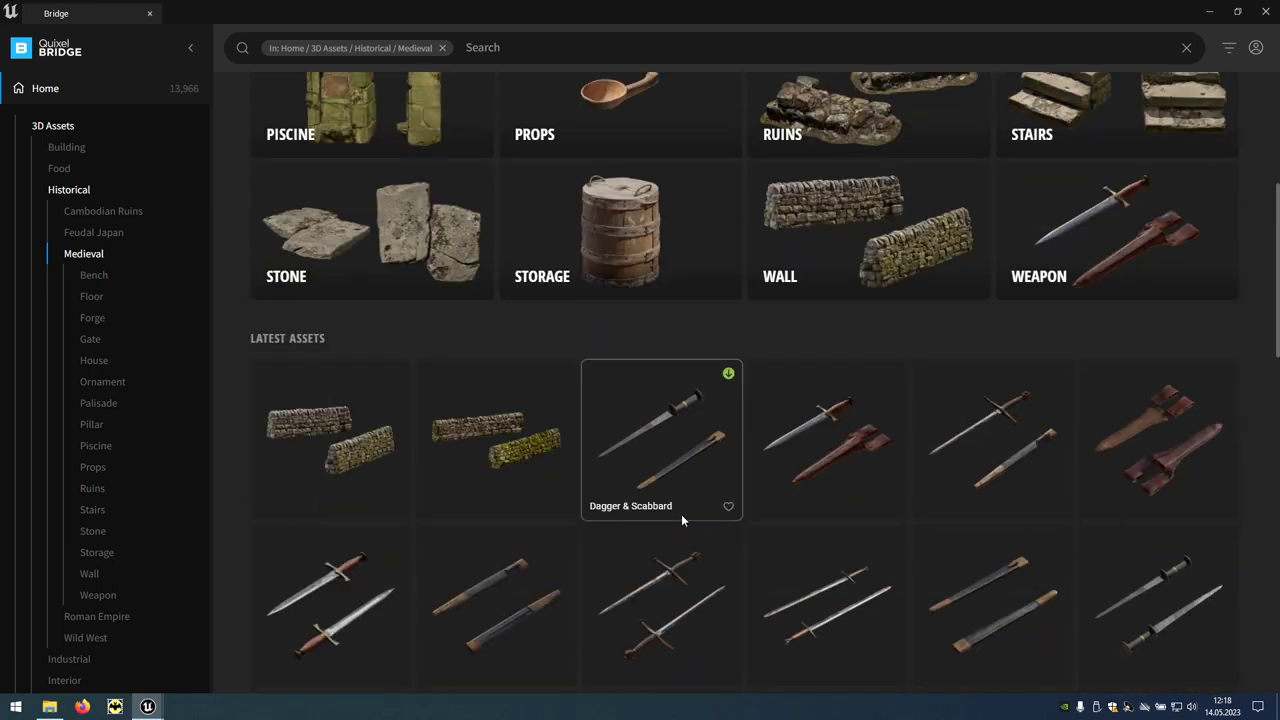
pyautogui.scroll(-1, 681, 514)
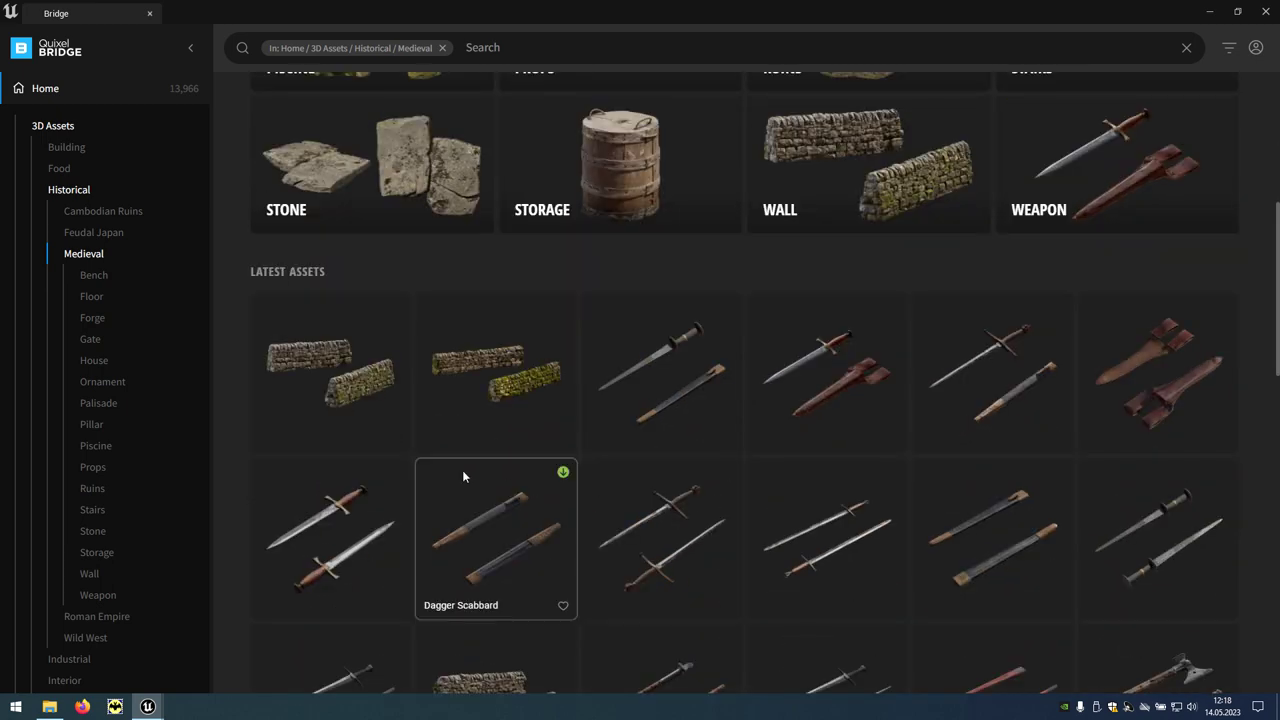
pyautogui.click(331, 428)
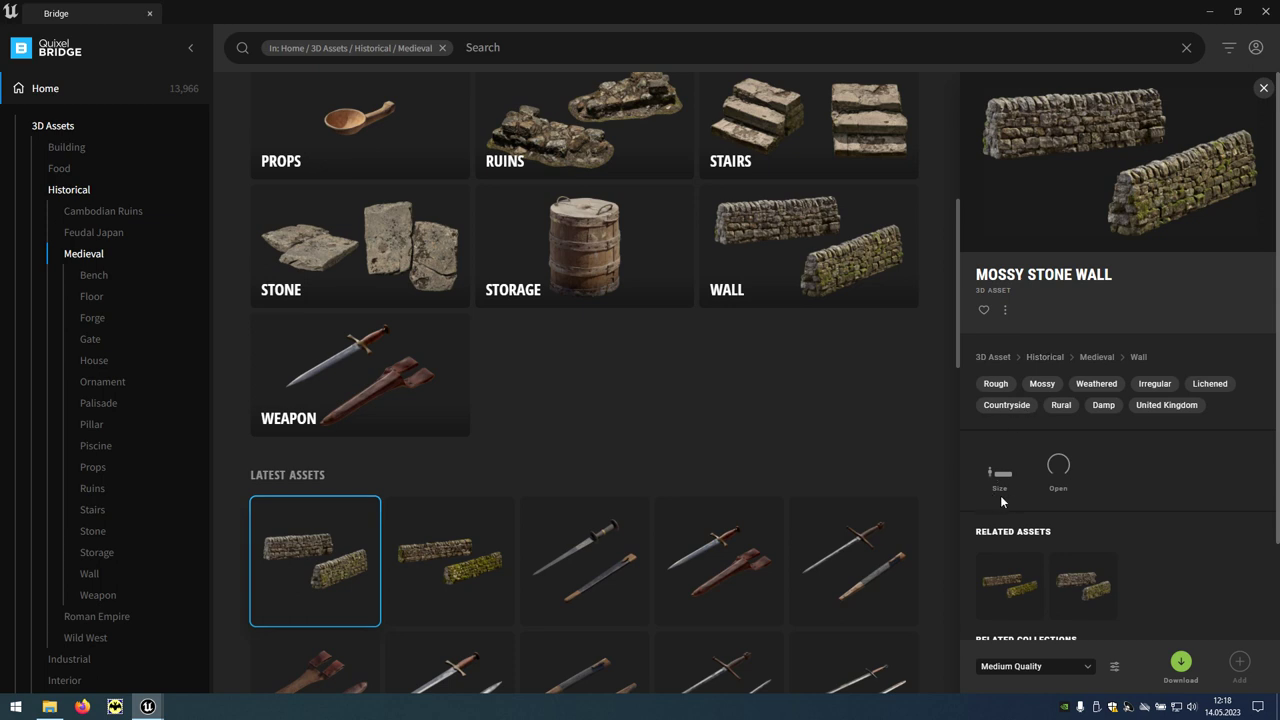
# - Download the Old Wooden Carafe from Medieval Storage at High Quality
pyautogui.click(657, 300)
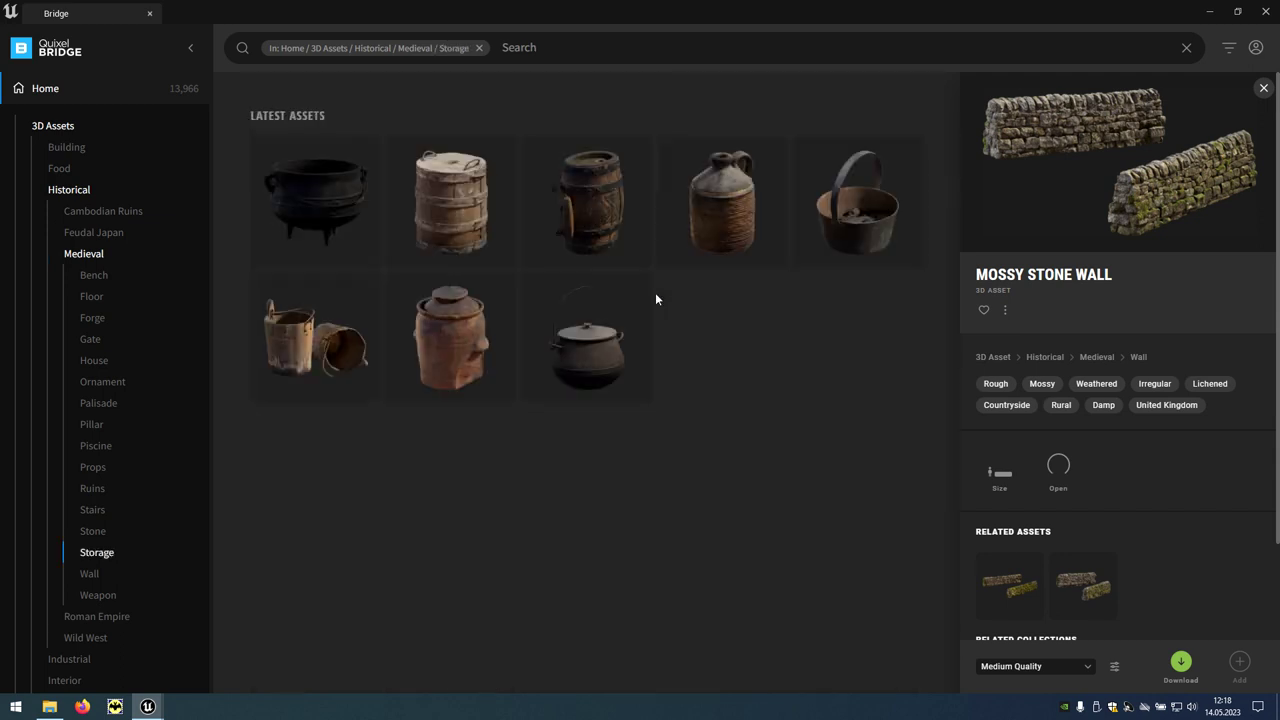
pyautogui.click(472, 222)
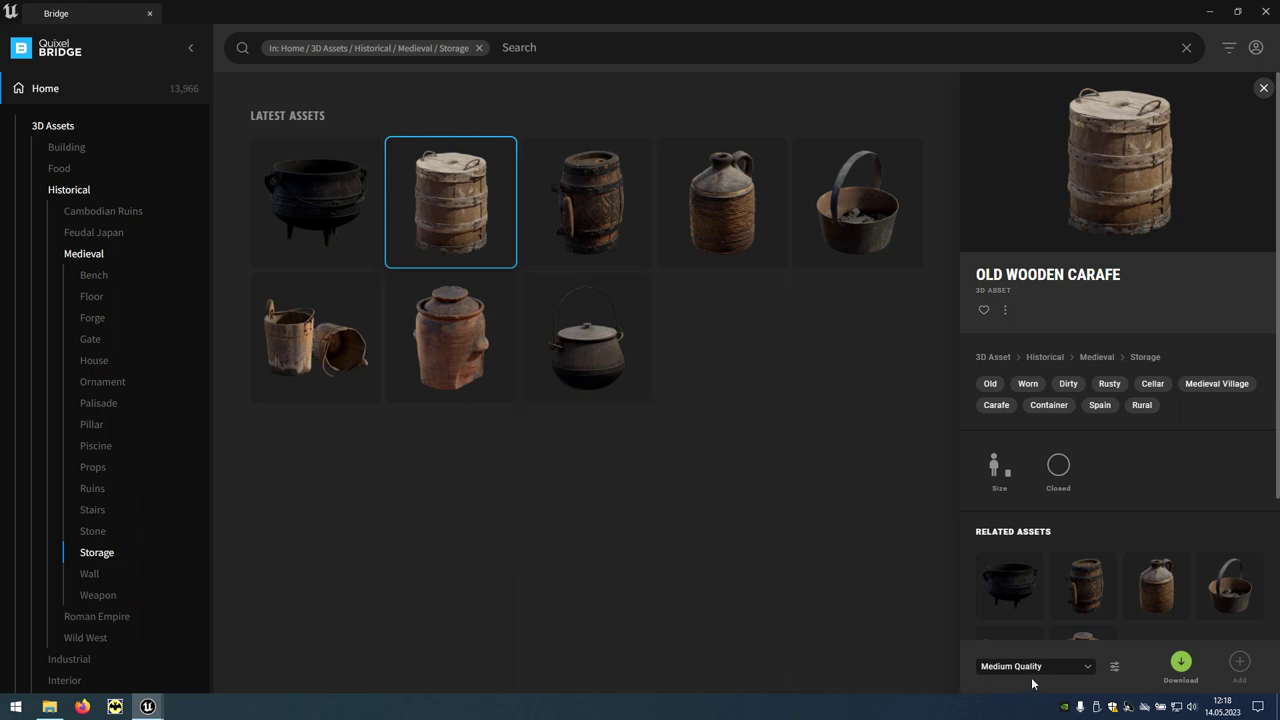
pyautogui.click(1091, 675)
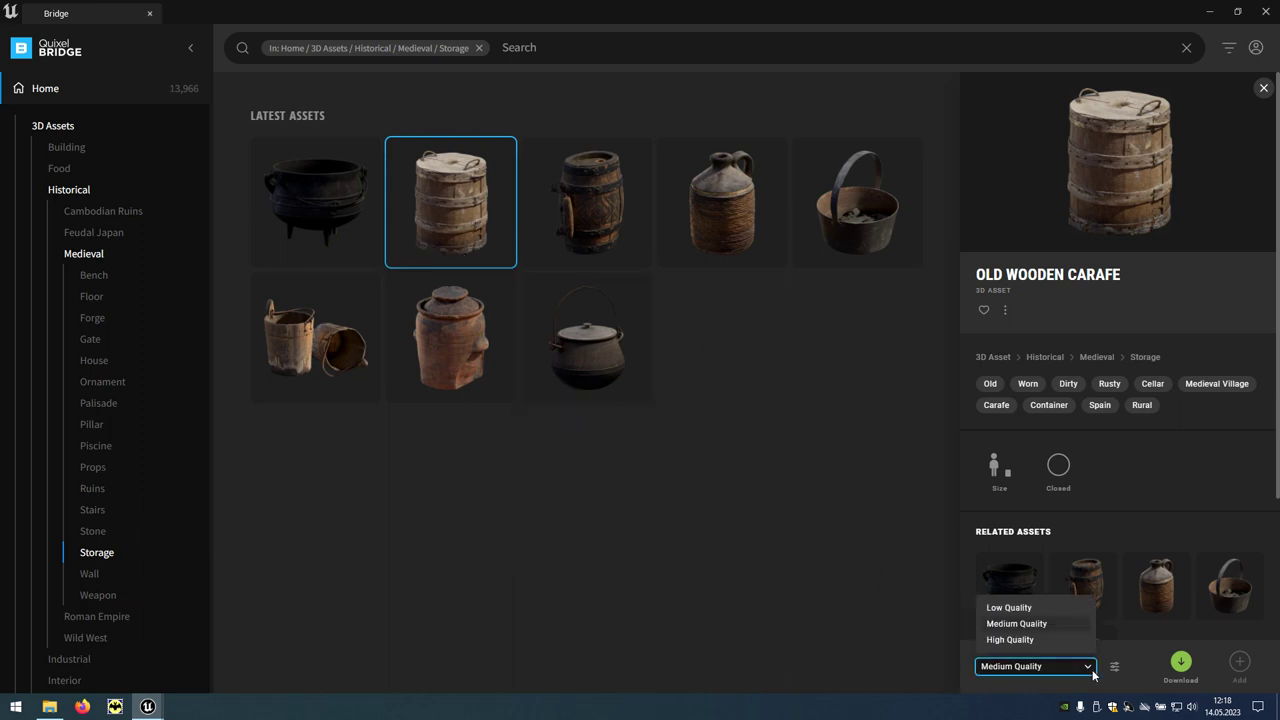
pyautogui.click(1046, 644)
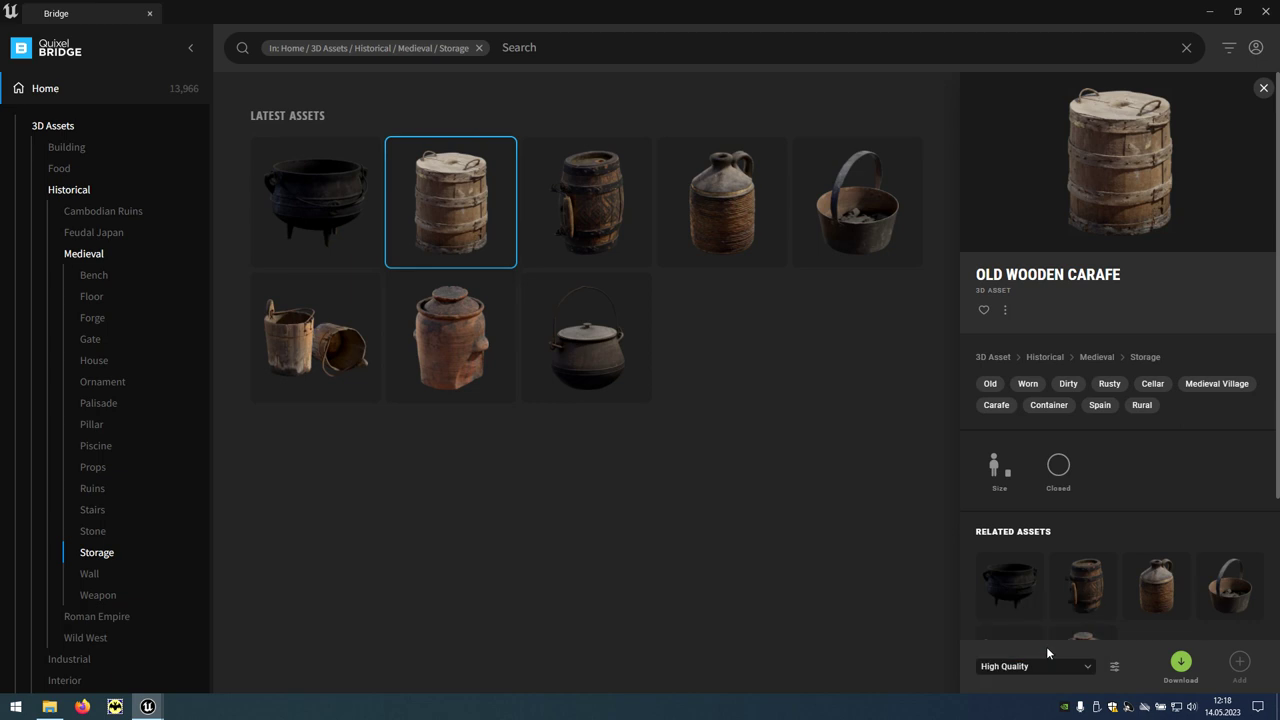
pyautogui.click(1184, 664)
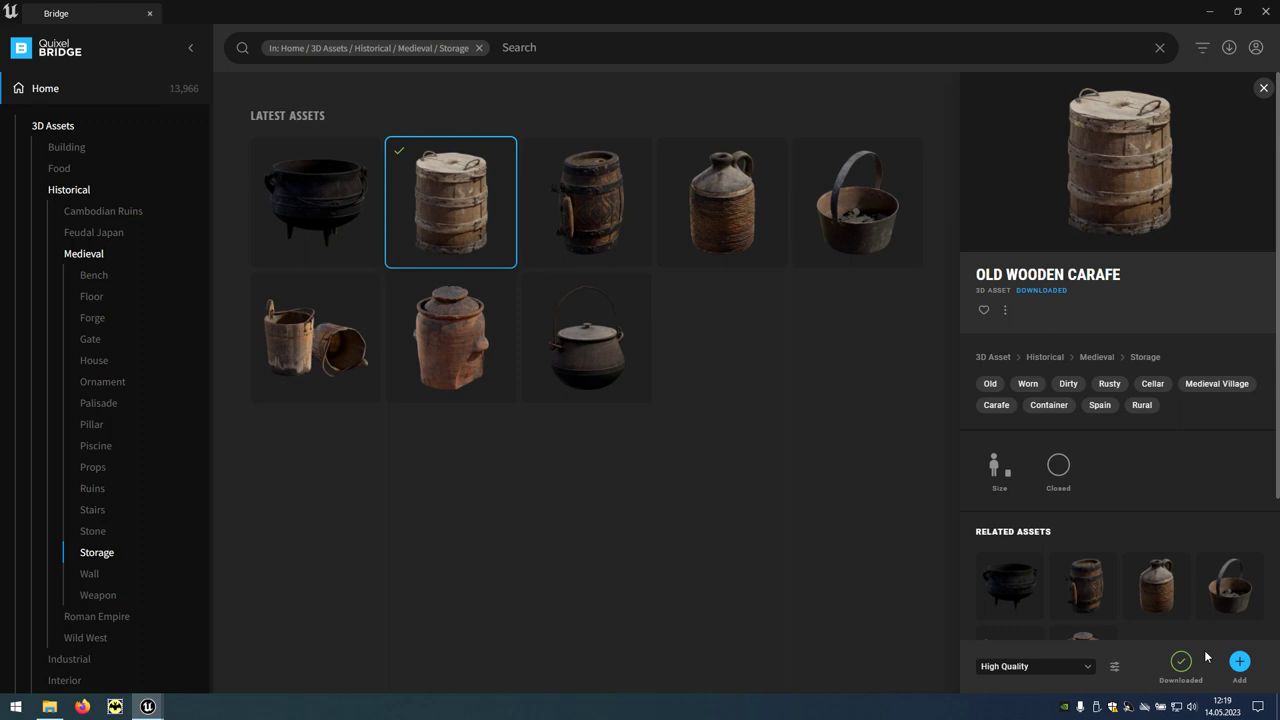
# - Restore the Bridge window, add the downloaded carafe to the project, and close Bridge
pyautogui.click(1237, 11)
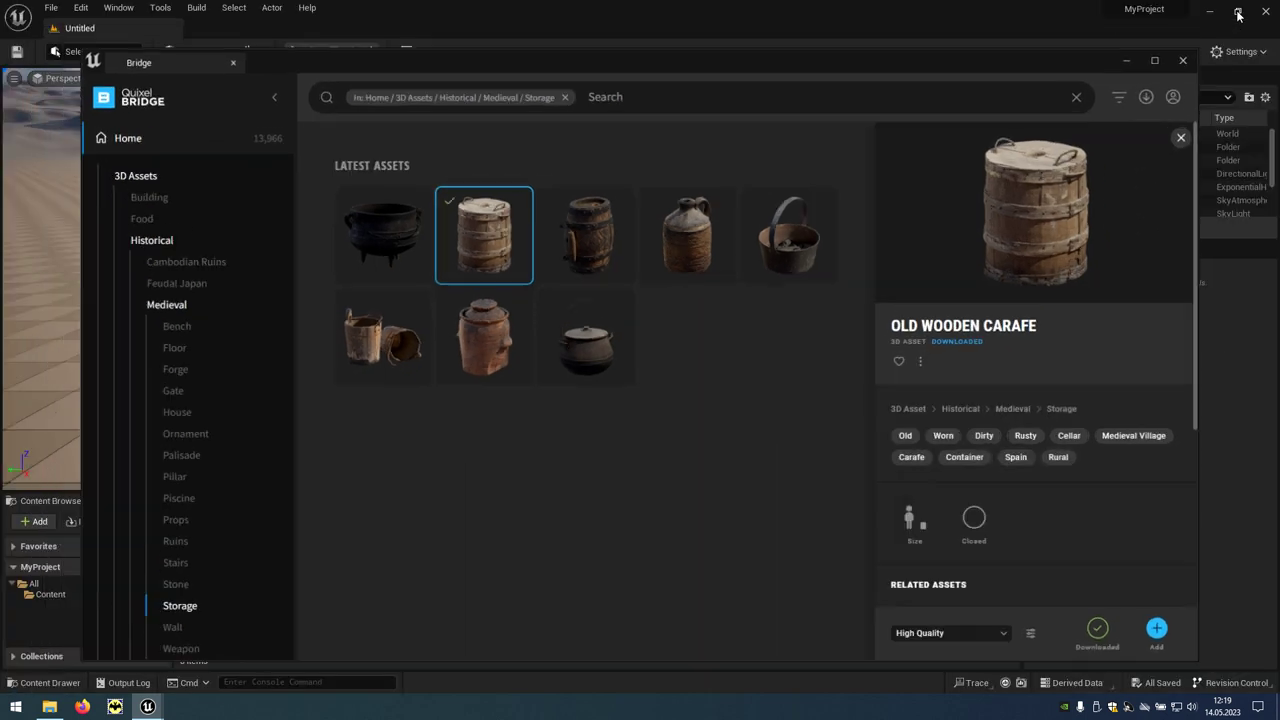
pyautogui.moveTo(628, 71); pyautogui.dragTo(1004, 604)
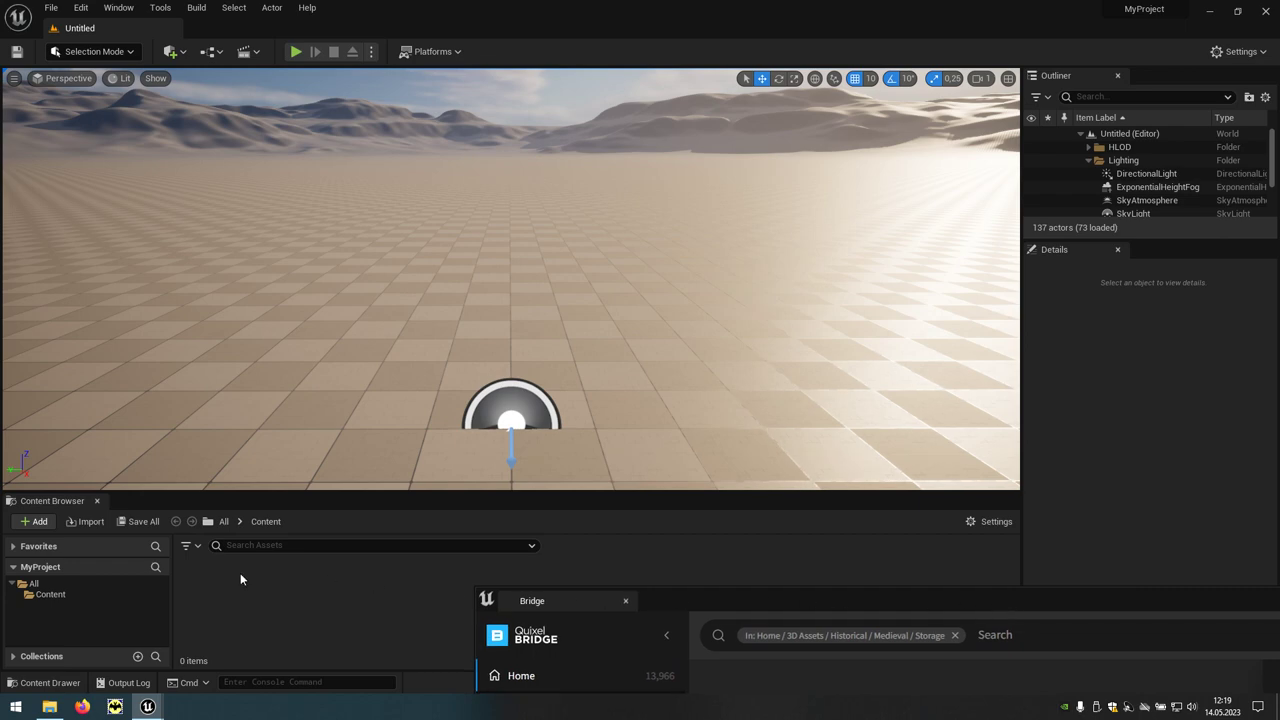
pyautogui.moveTo(736, 604); pyautogui.dragTo(361, 65)
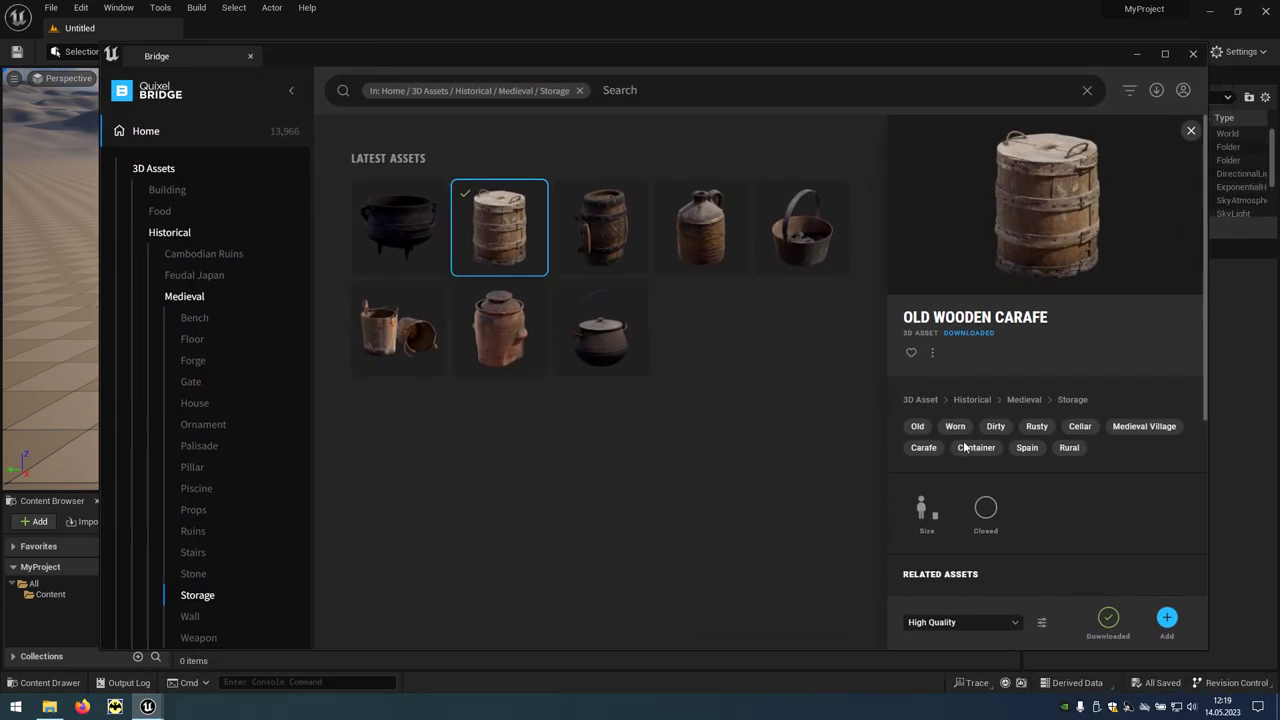
pyautogui.click(1168, 622)
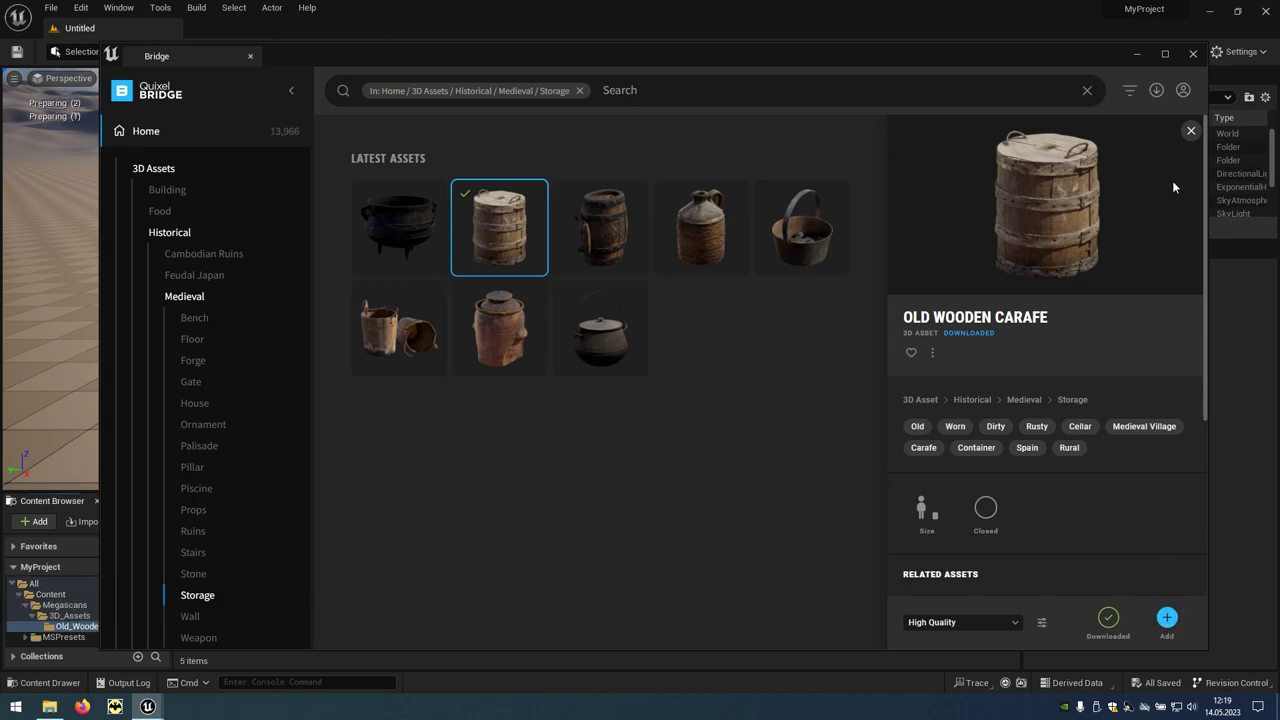
pyautogui.click(1192, 64)
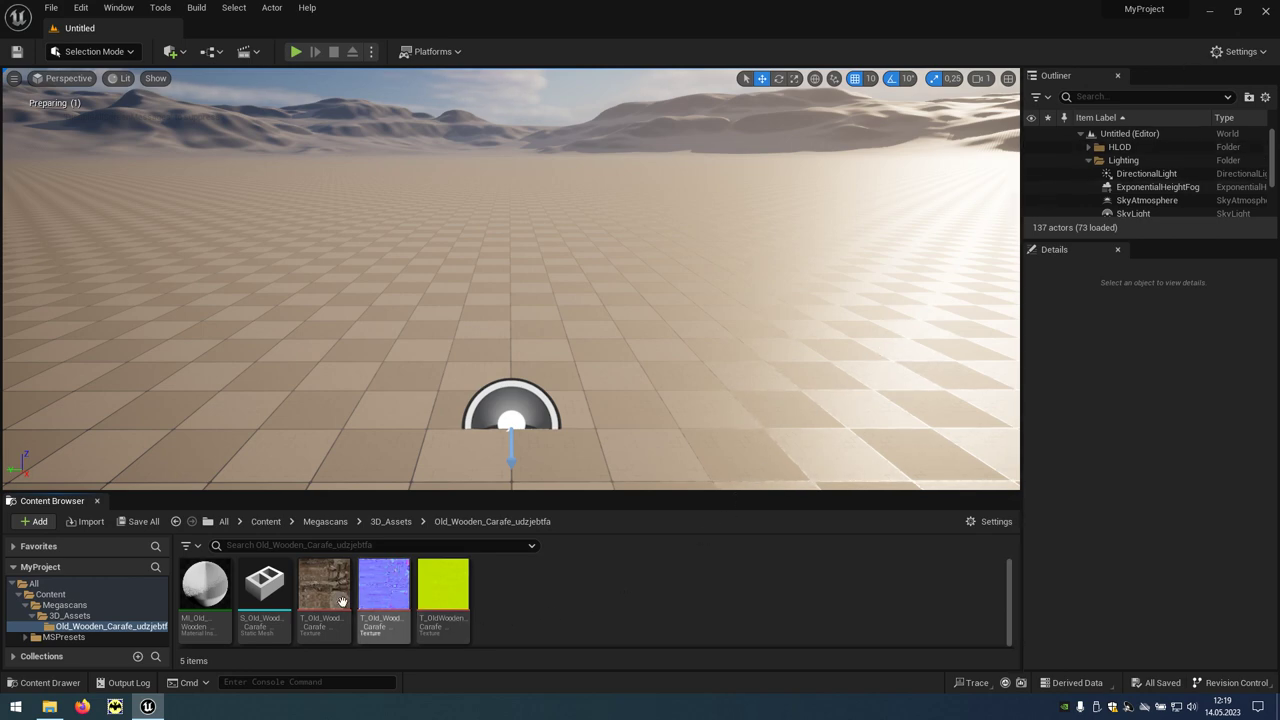
# - Drag the carafe static mesh into the level and move the view closer to it
pyautogui.click(265, 592)
pyautogui.moveTo(265, 592); pyautogui.dragTo(652, 359)
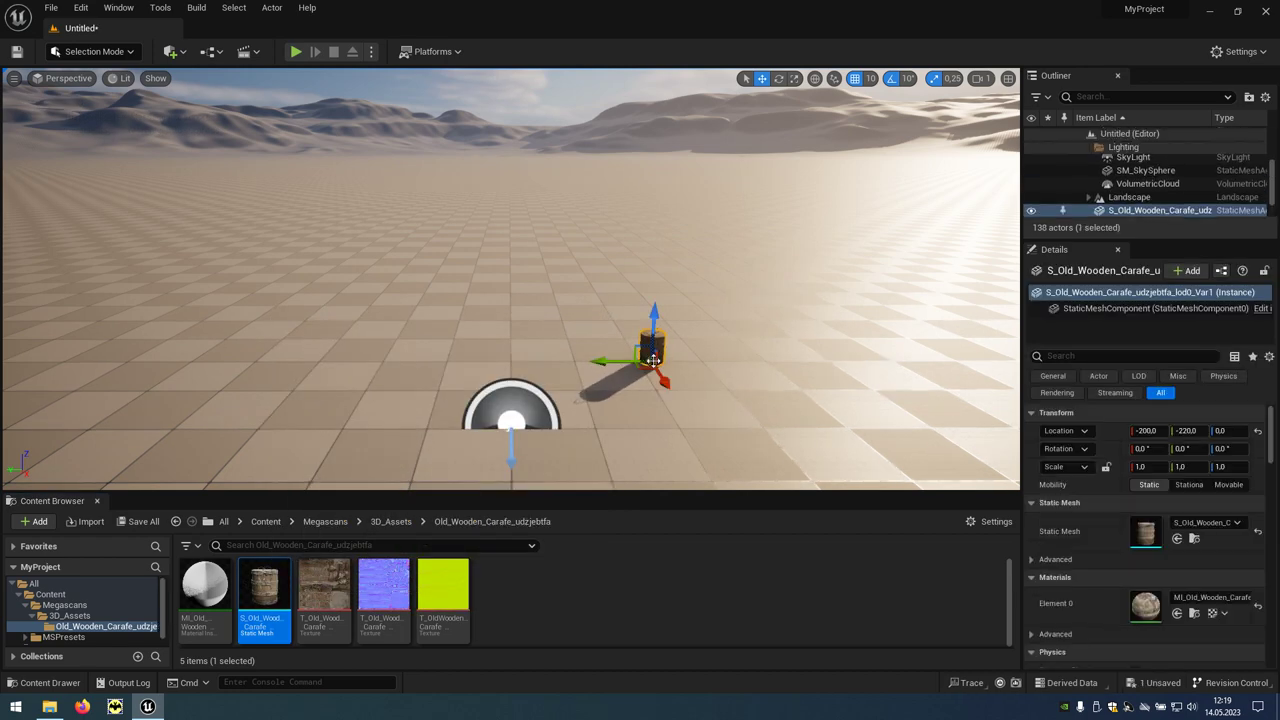
pyautogui.moveTo(652, 359); pyautogui.dragTo(618, 358, button='right')
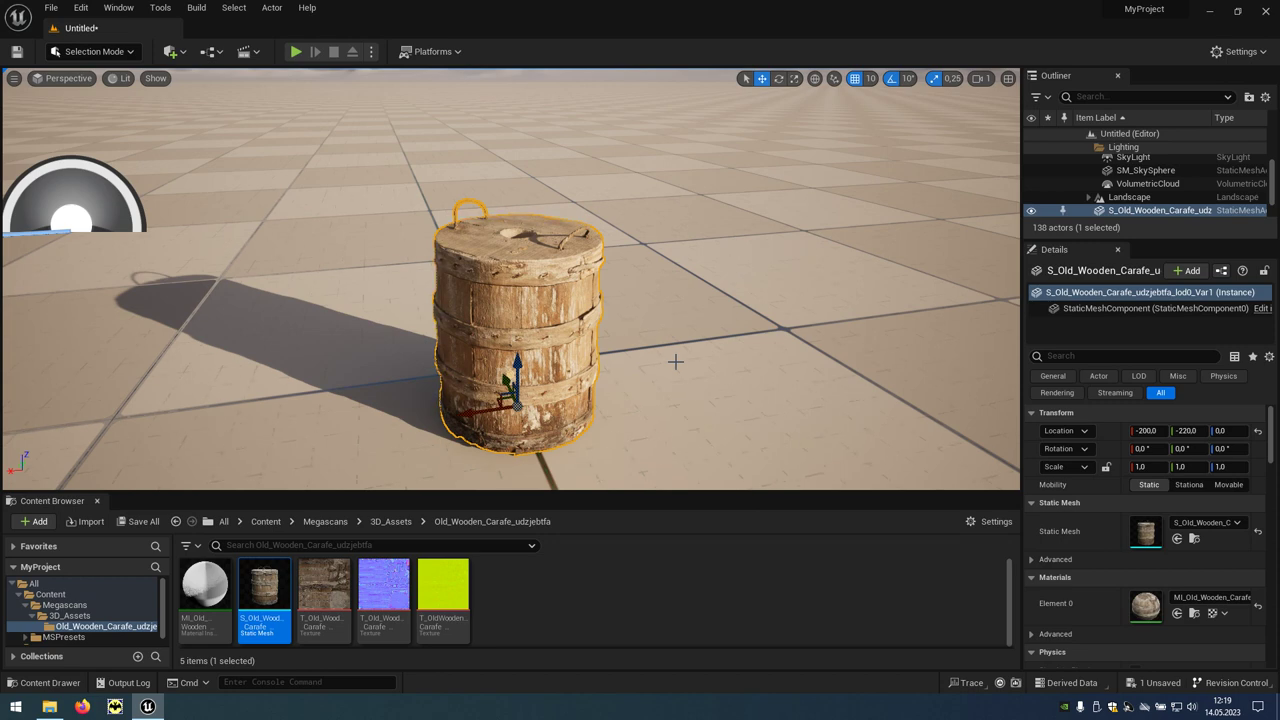
# - Browse Content > Megascans > 3D_Assets > Old_Wooden_Carafe_udzjebtfa and select S_Old_Wooden_Carafe
pyautogui.click(262, 522)
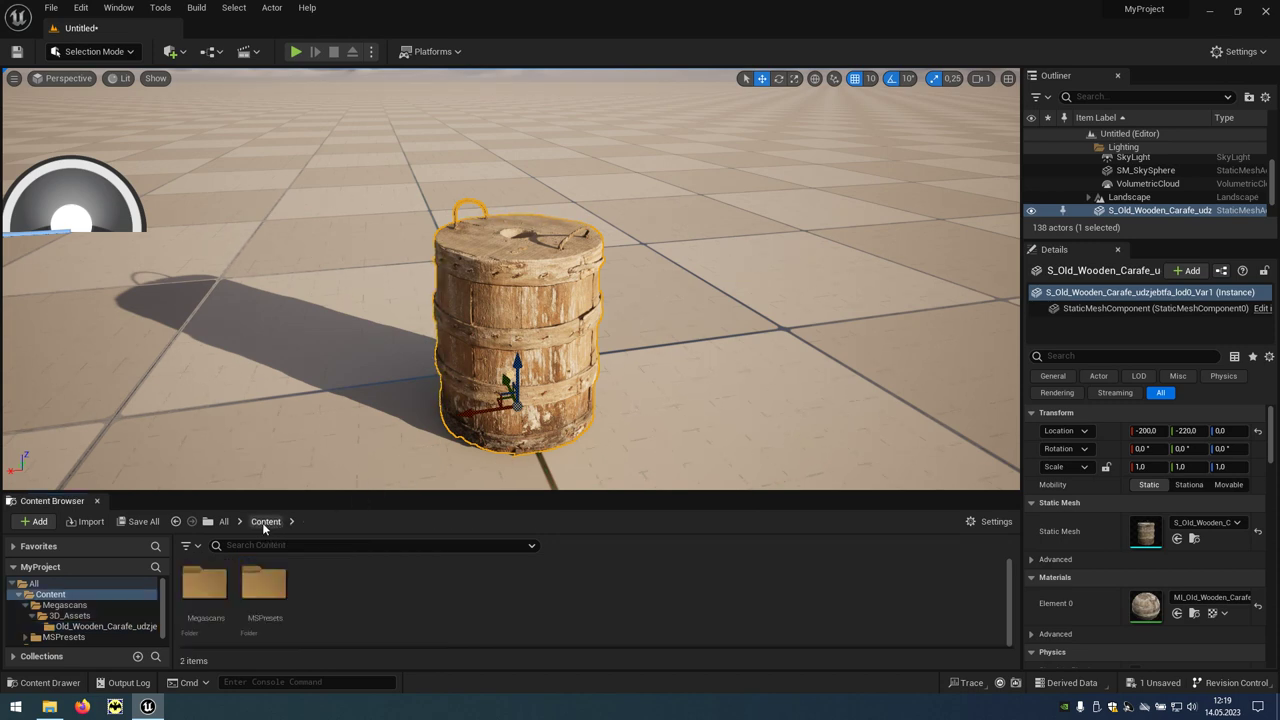
pyautogui.click(205, 585)
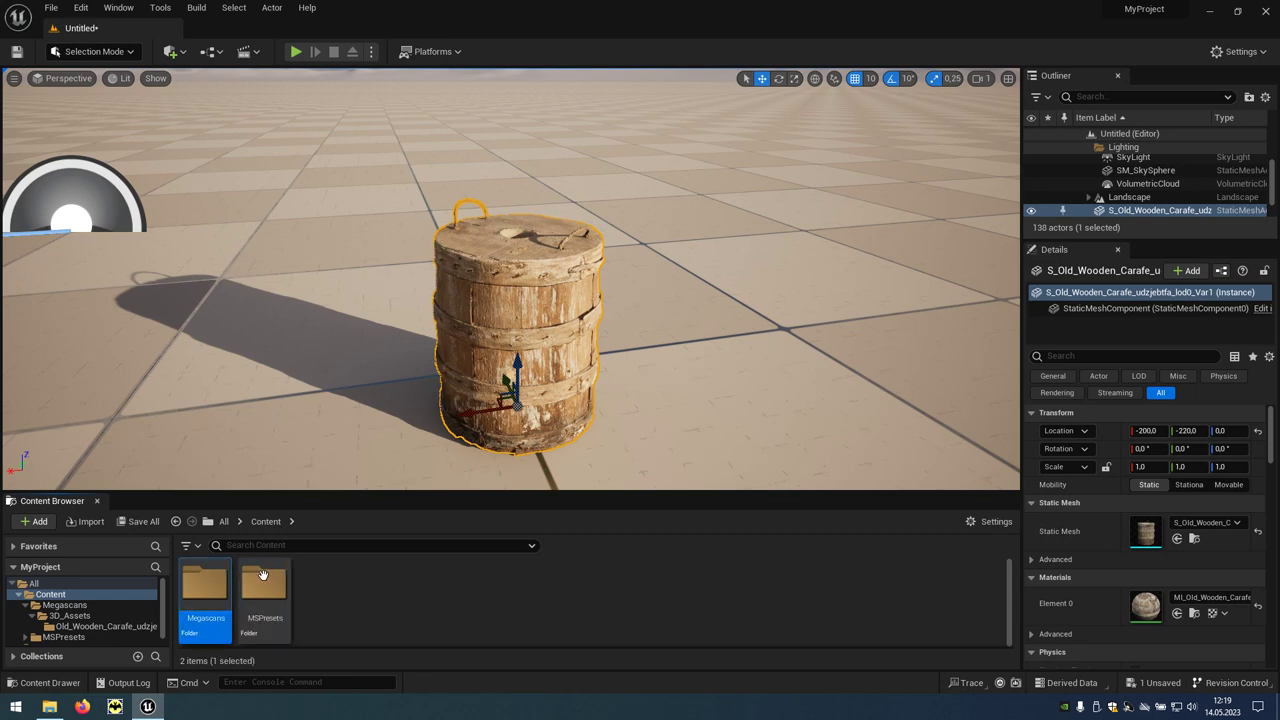
pyautogui.click(263, 578)
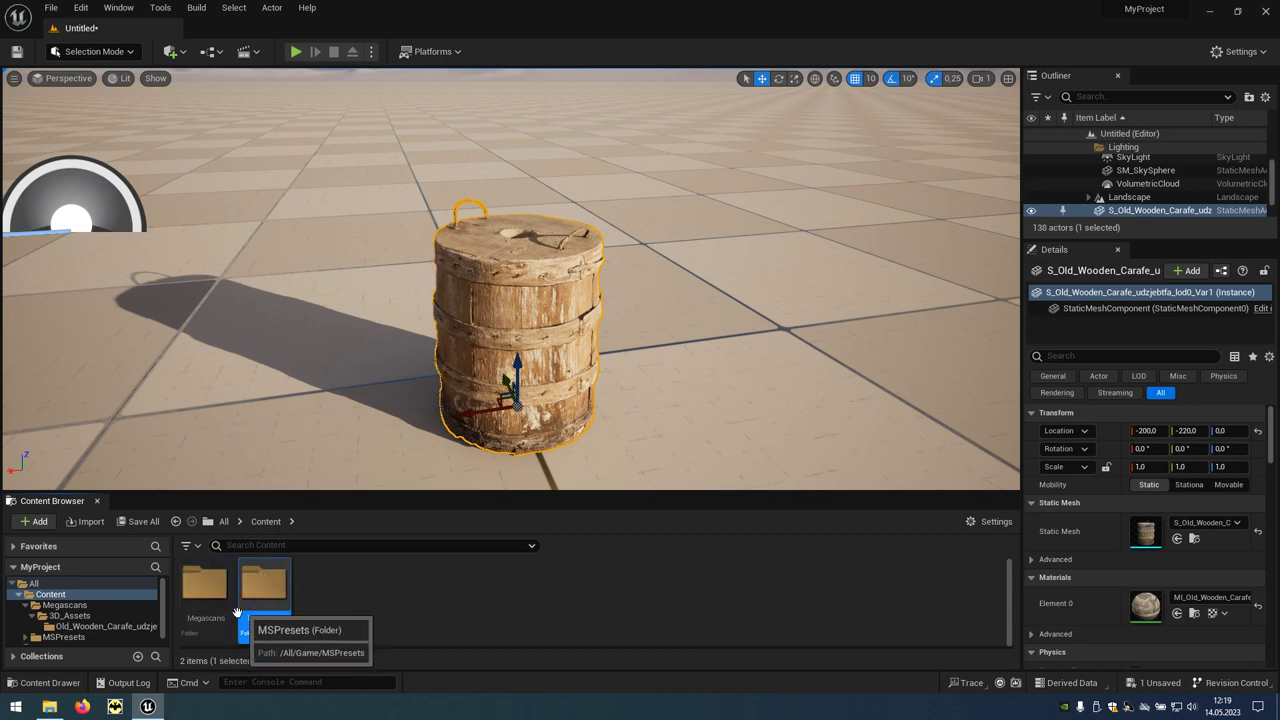
pyautogui.doubleClick(214, 635)
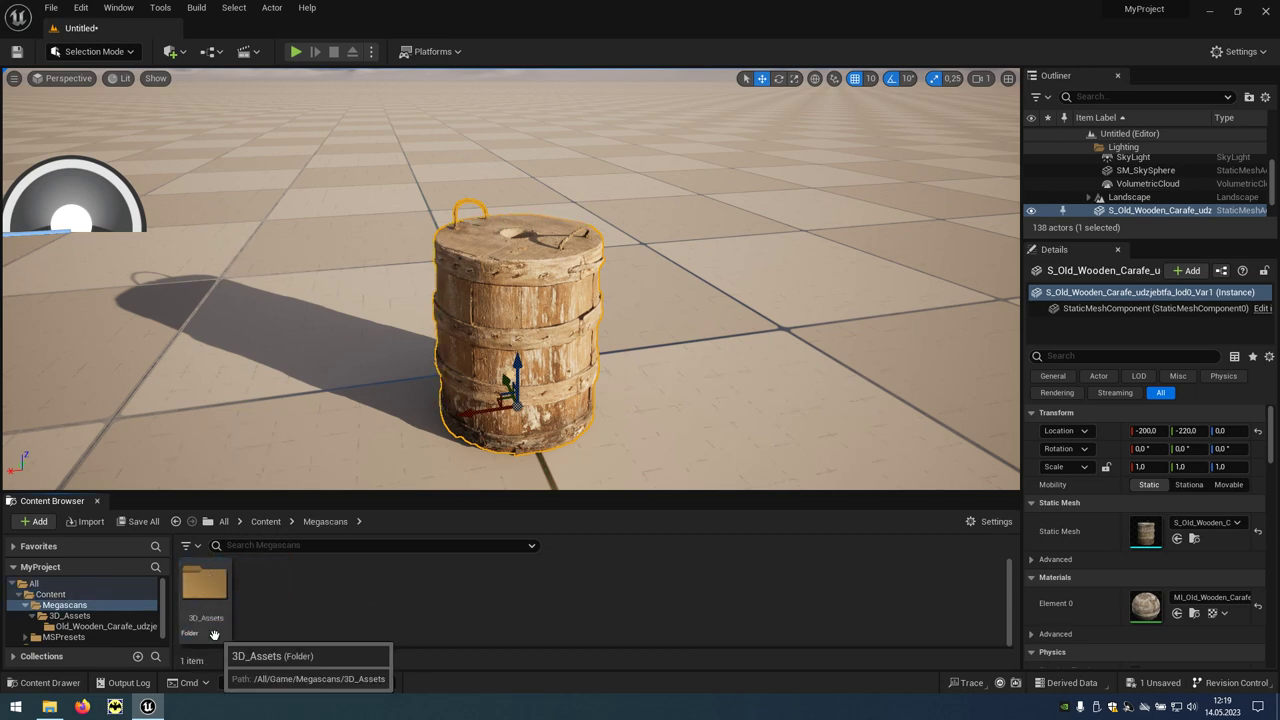
pyautogui.doubleClick(214, 635)
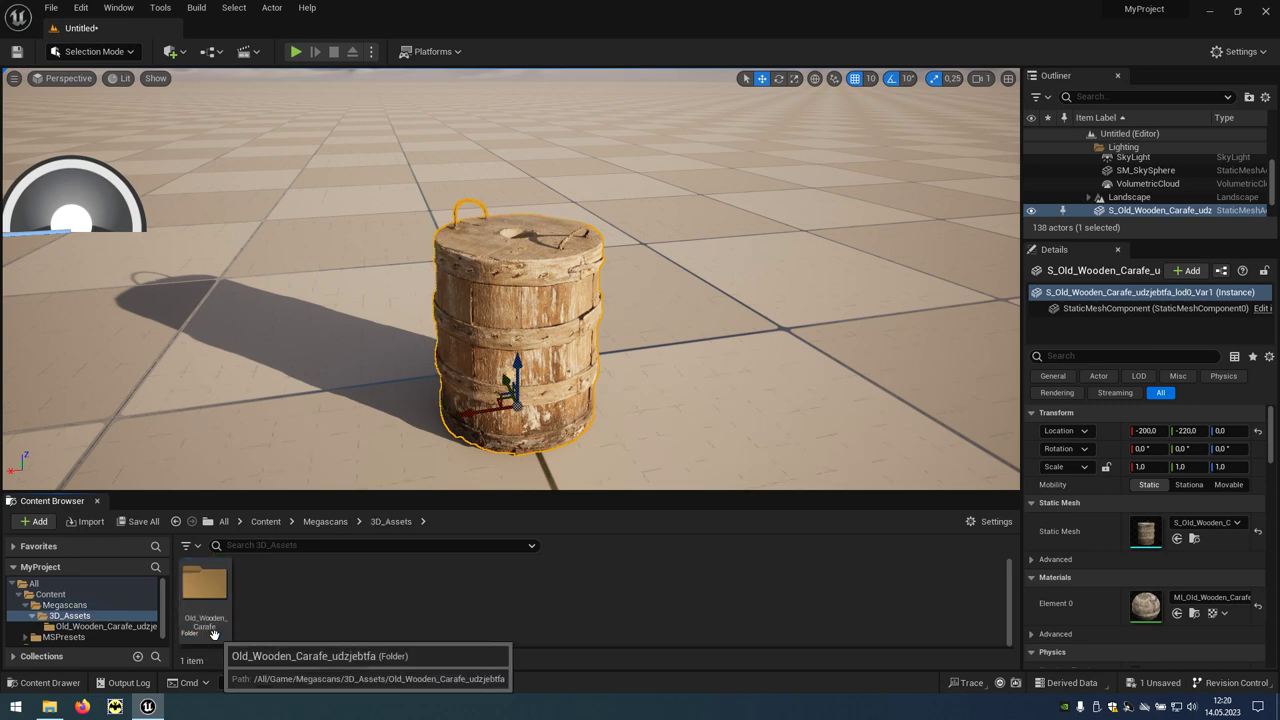
pyautogui.doubleClick(220, 636)
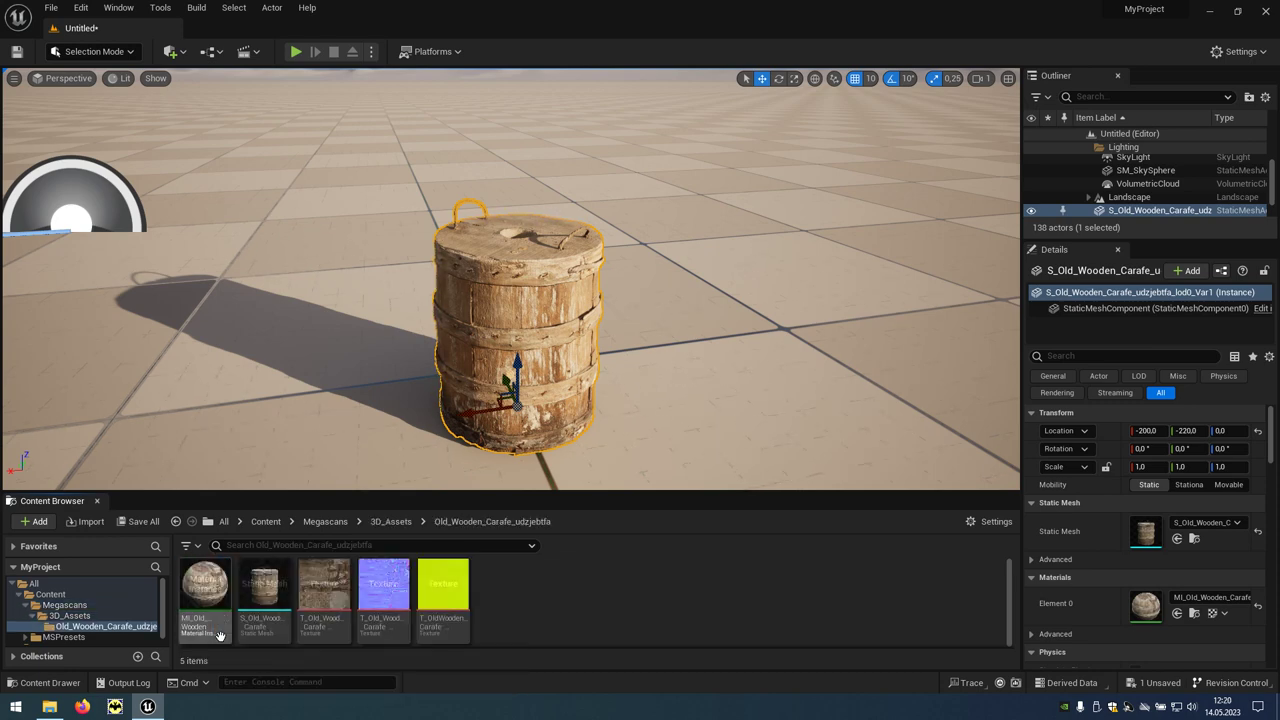
pyautogui.click(262, 620)
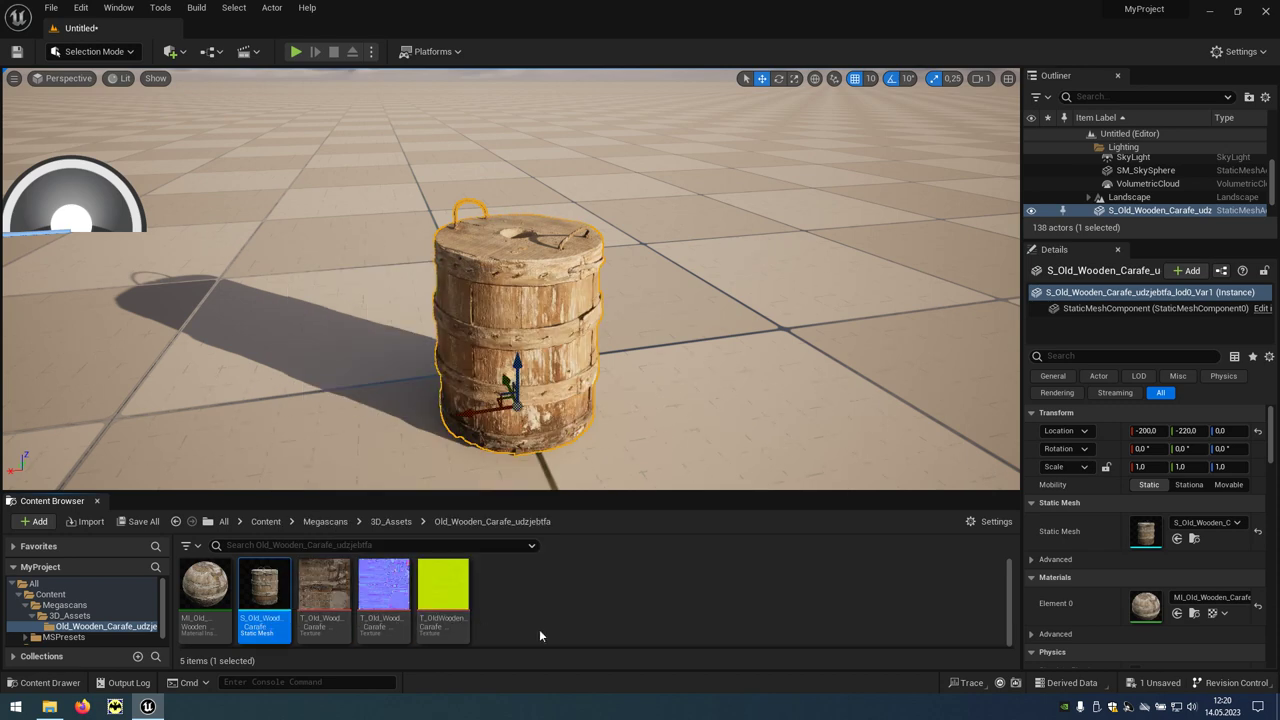
# - Reopen Quixel Bridge from Quick Add and maximize its window
pyautogui.click(172, 51)
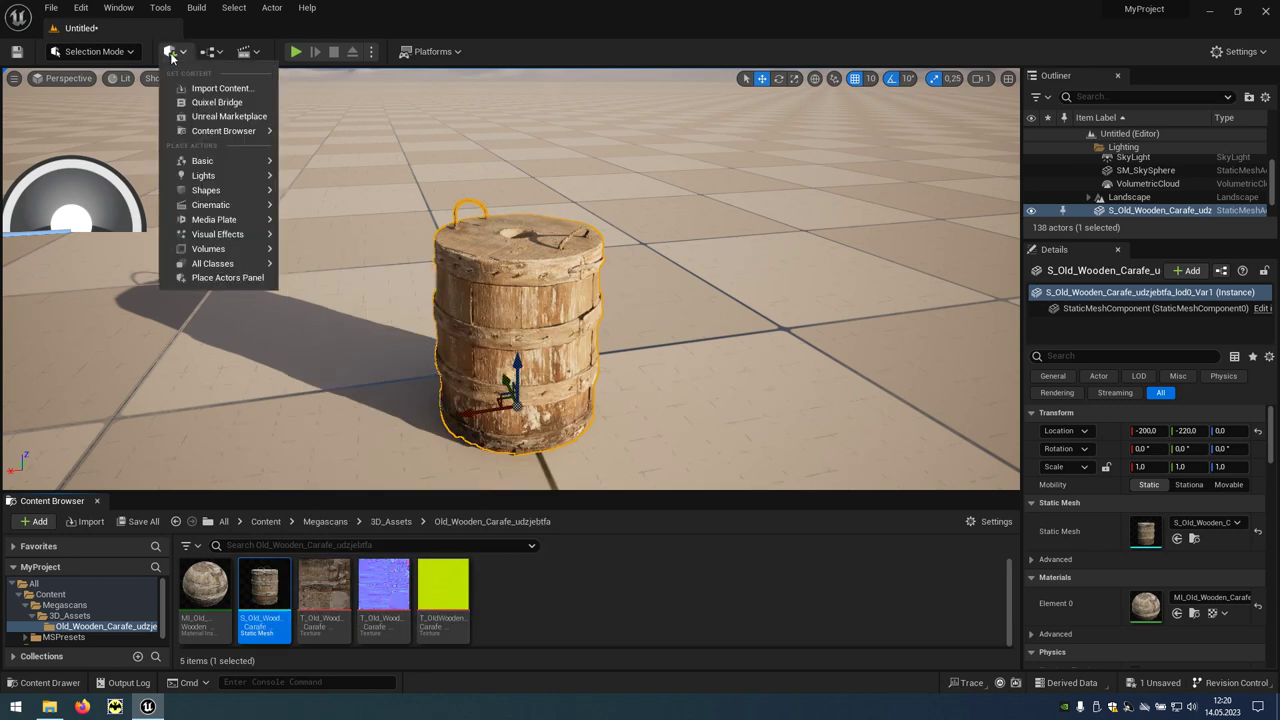
pyautogui.click(216, 103)
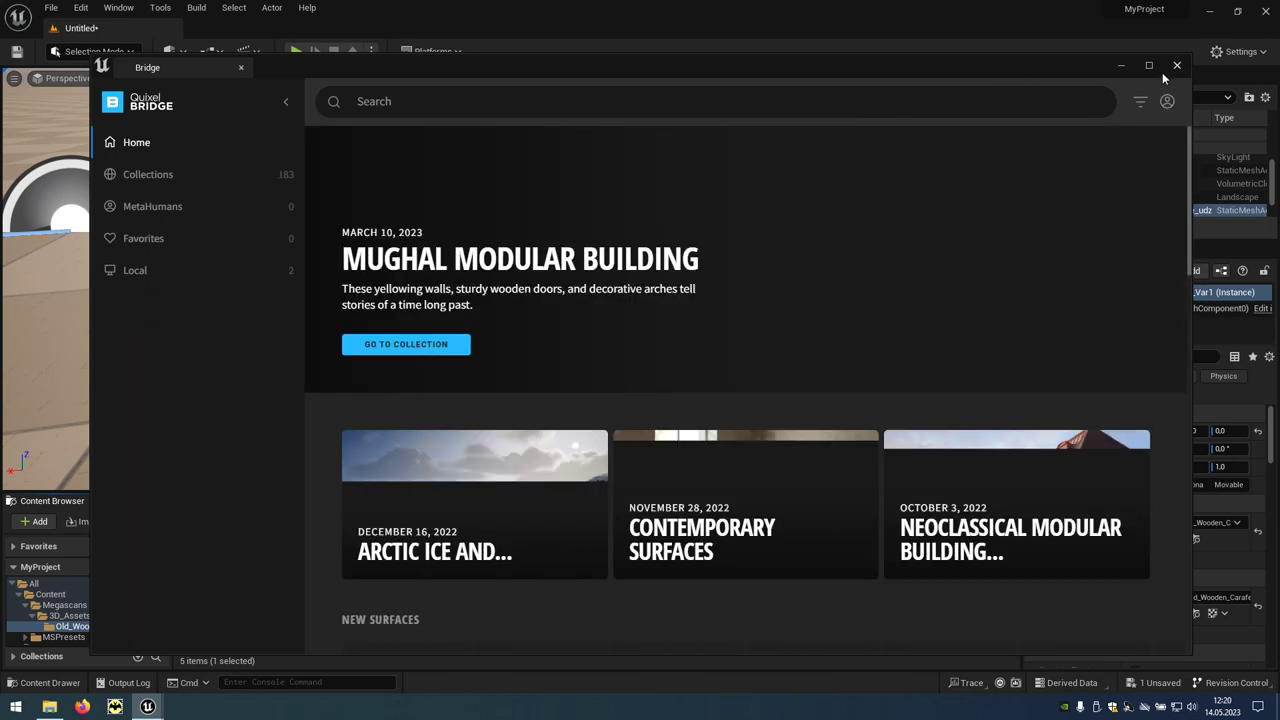
pyautogui.click(1149, 66)
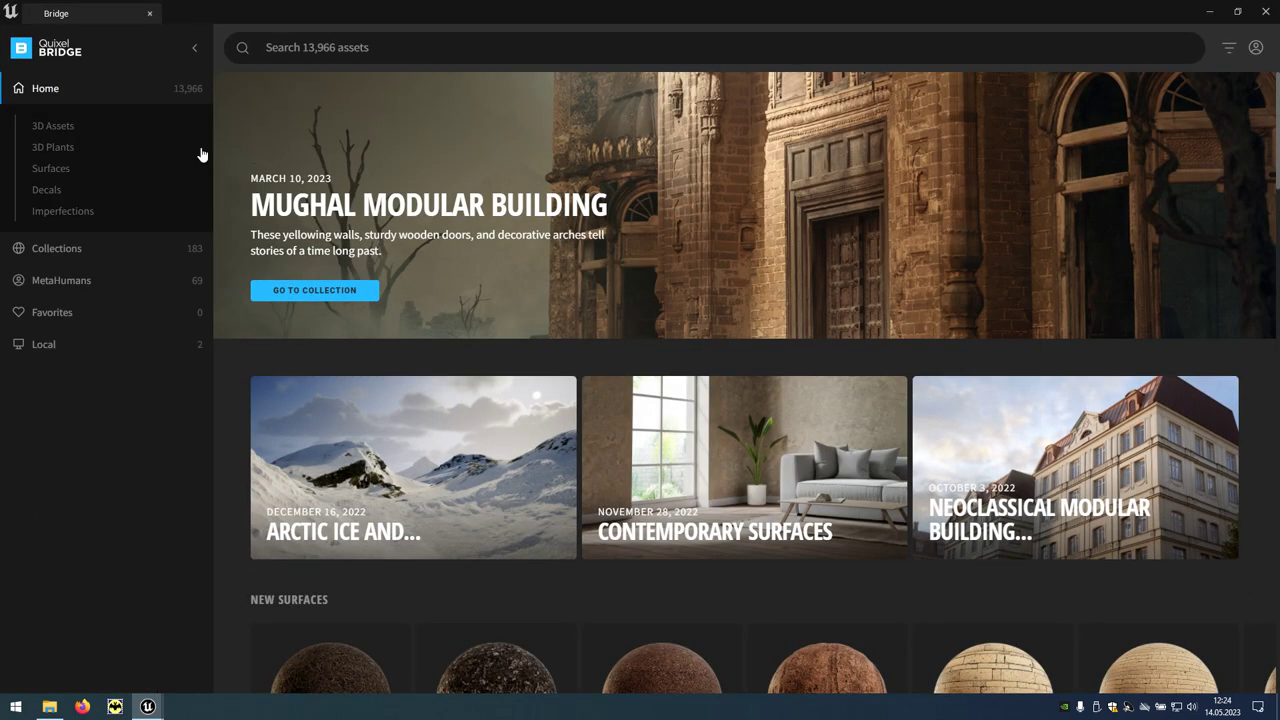
# - Open the Boxwood plant's details in the 3D Plants library
pyautogui.click(79, 157)
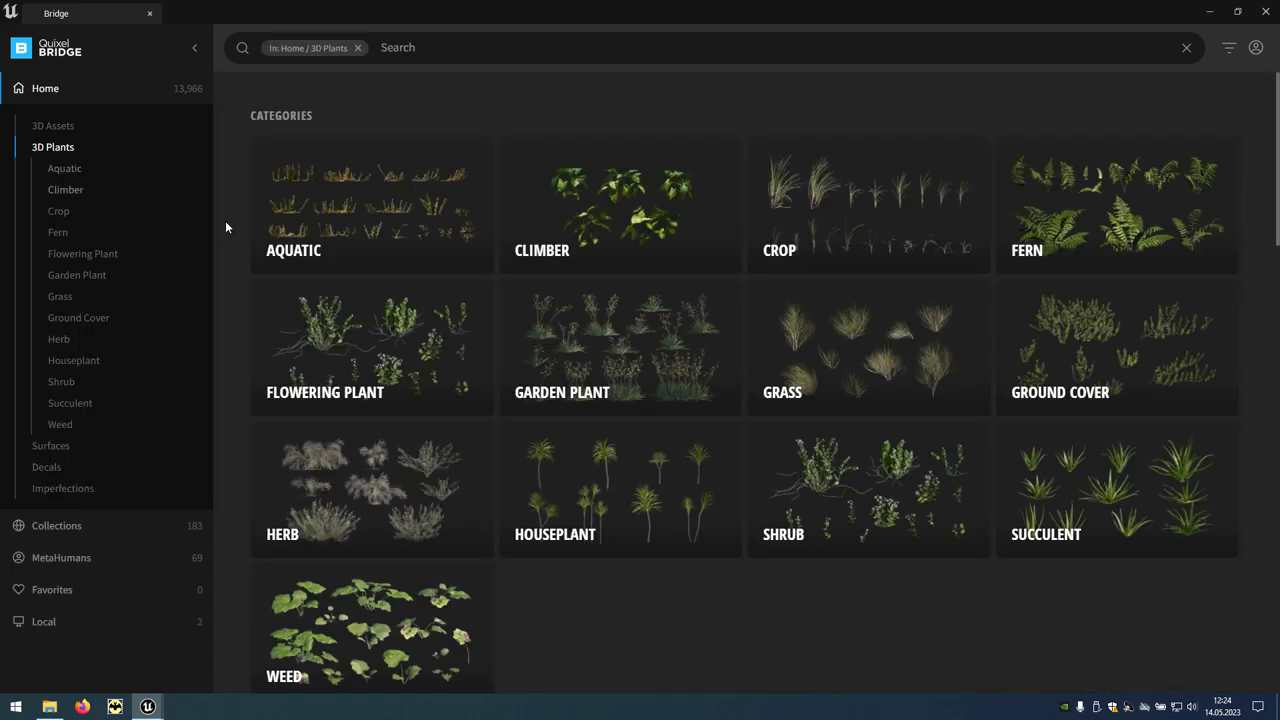
pyautogui.scroll(-3, 543, 474)
pyautogui.scroll(-1, 618, 401)
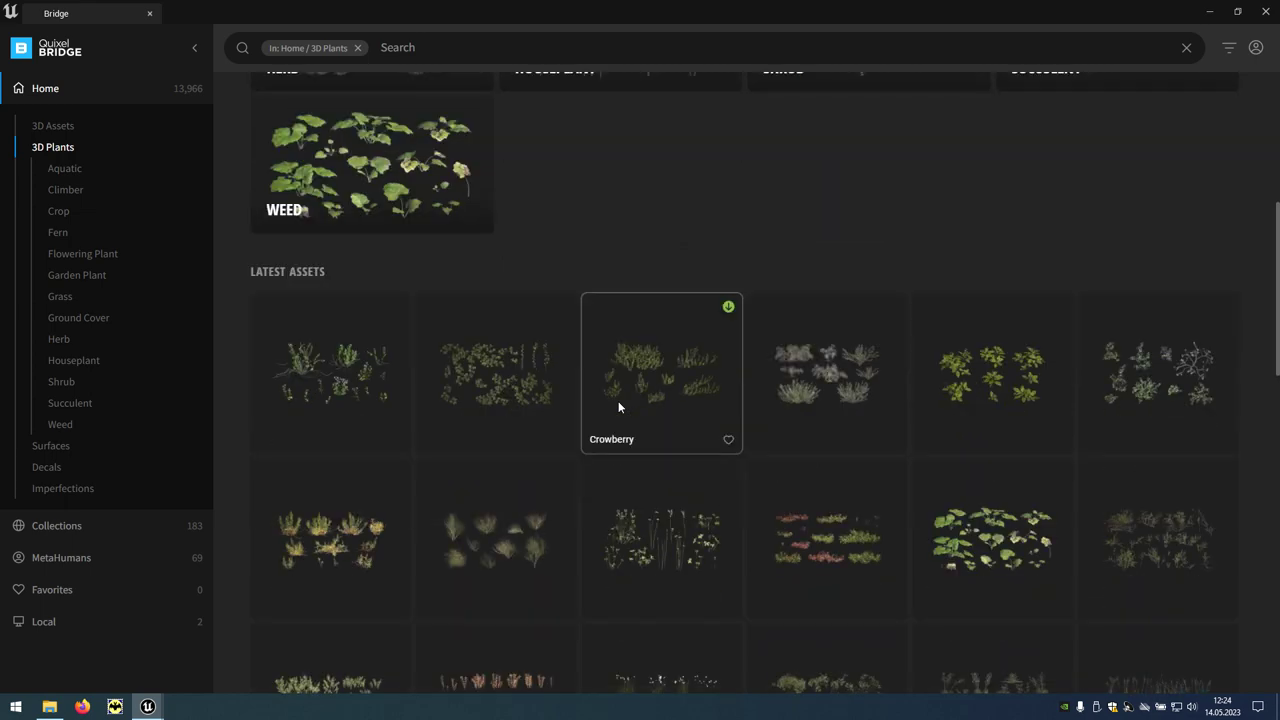
pyautogui.scroll(-2, 618, 401)
pyautogui.scroll(-1, 618, 401)
pyautogui.scroll(-1, 618, 401)
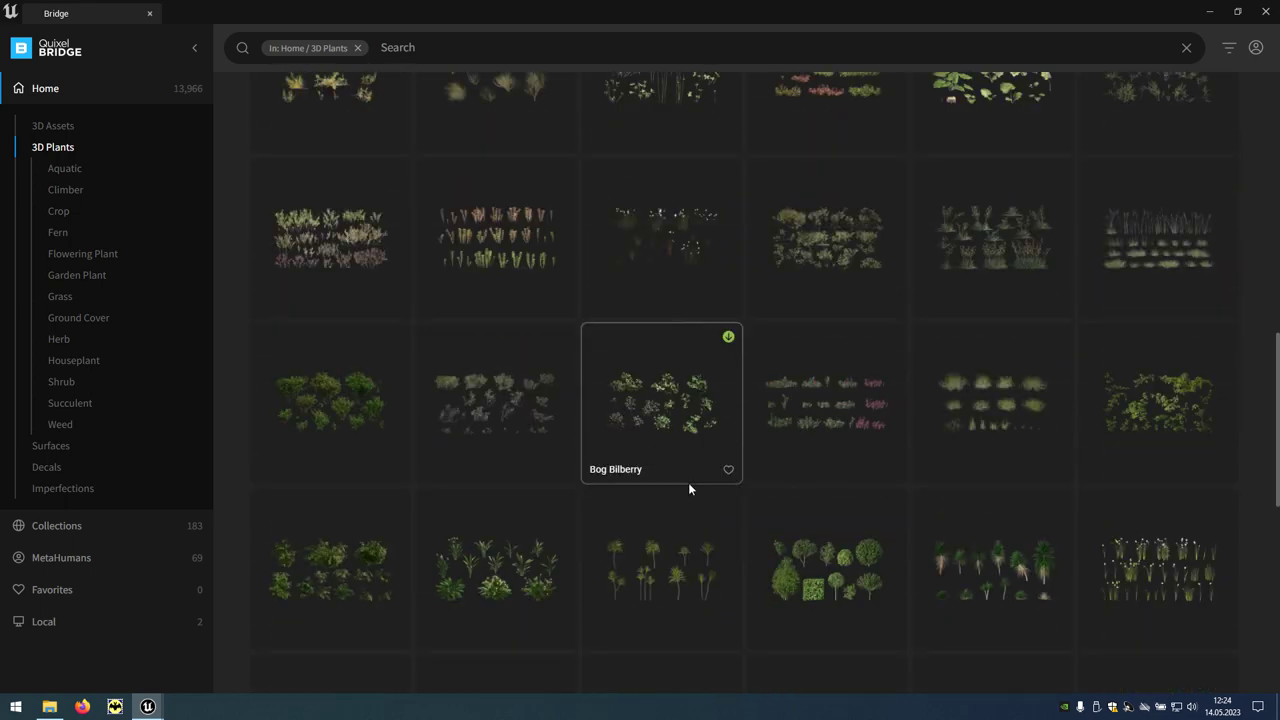
pyautogui.click(827, 516)
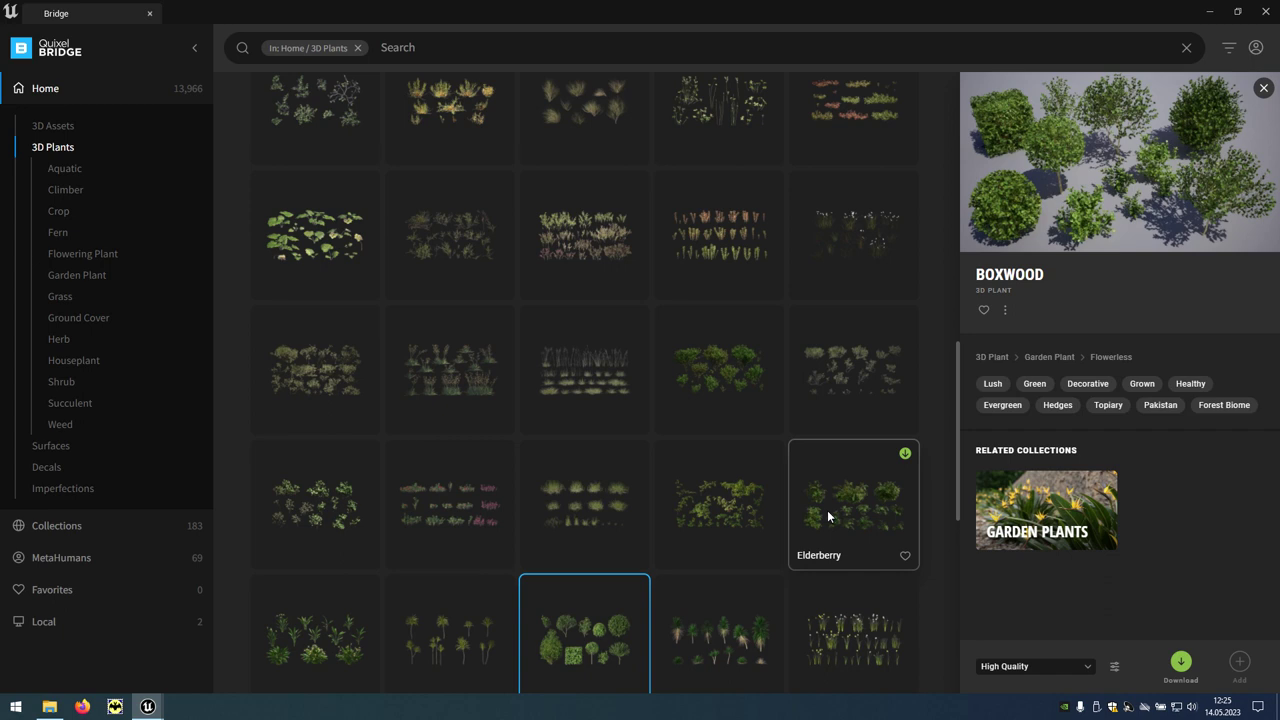
# - From Home, view the Asphalt, Brick and Fabric surfaces, then return Home
pyautogui.click(46, 98)
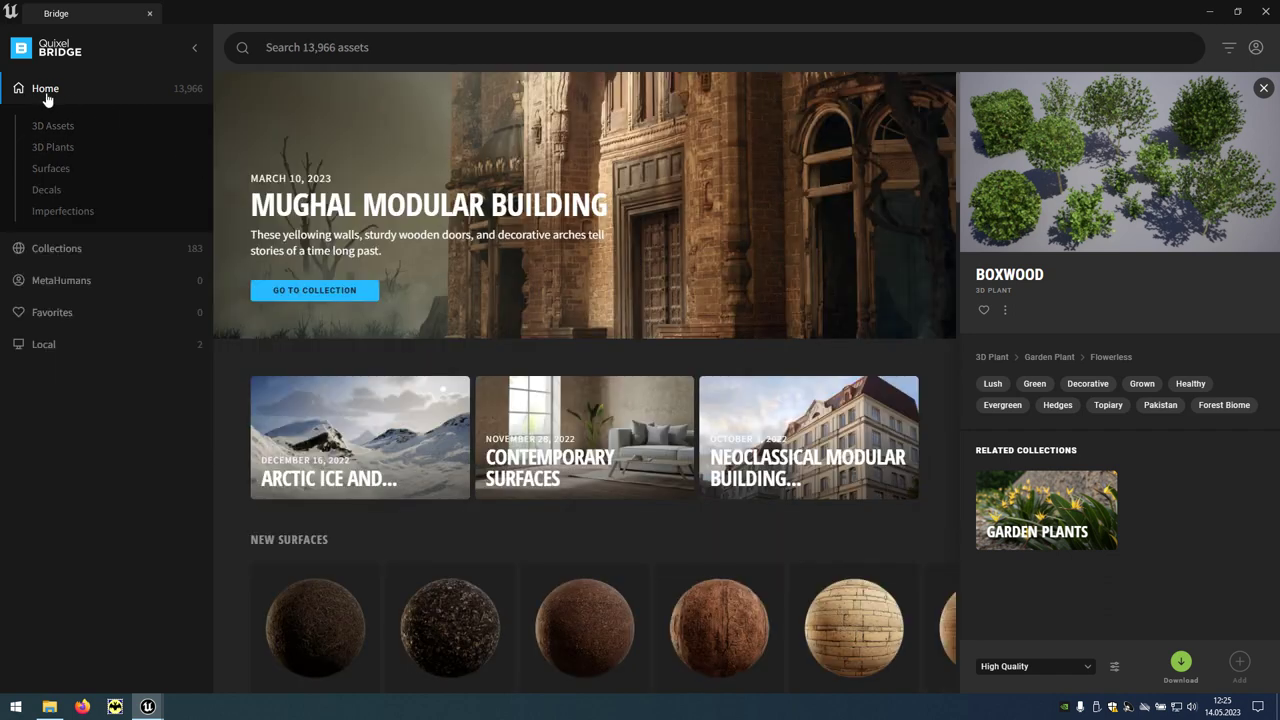
pyautogui.click(59, 173)
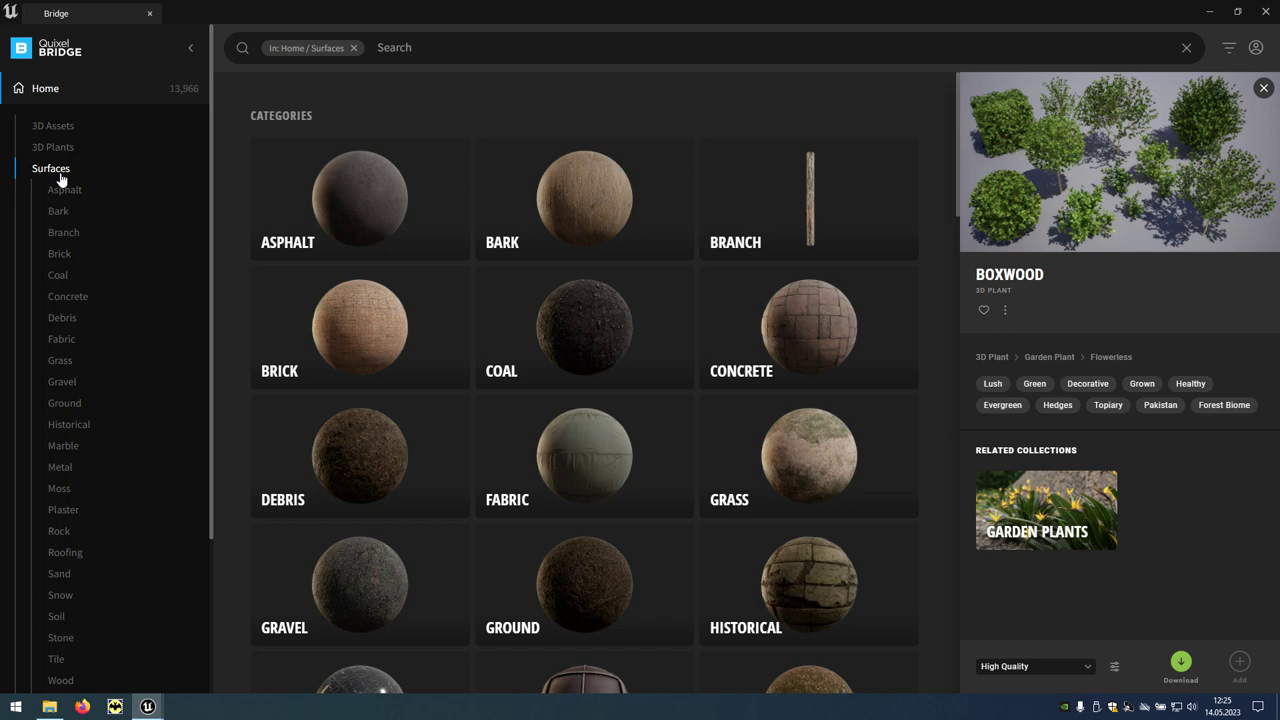
pyautogui.click(351, 220)
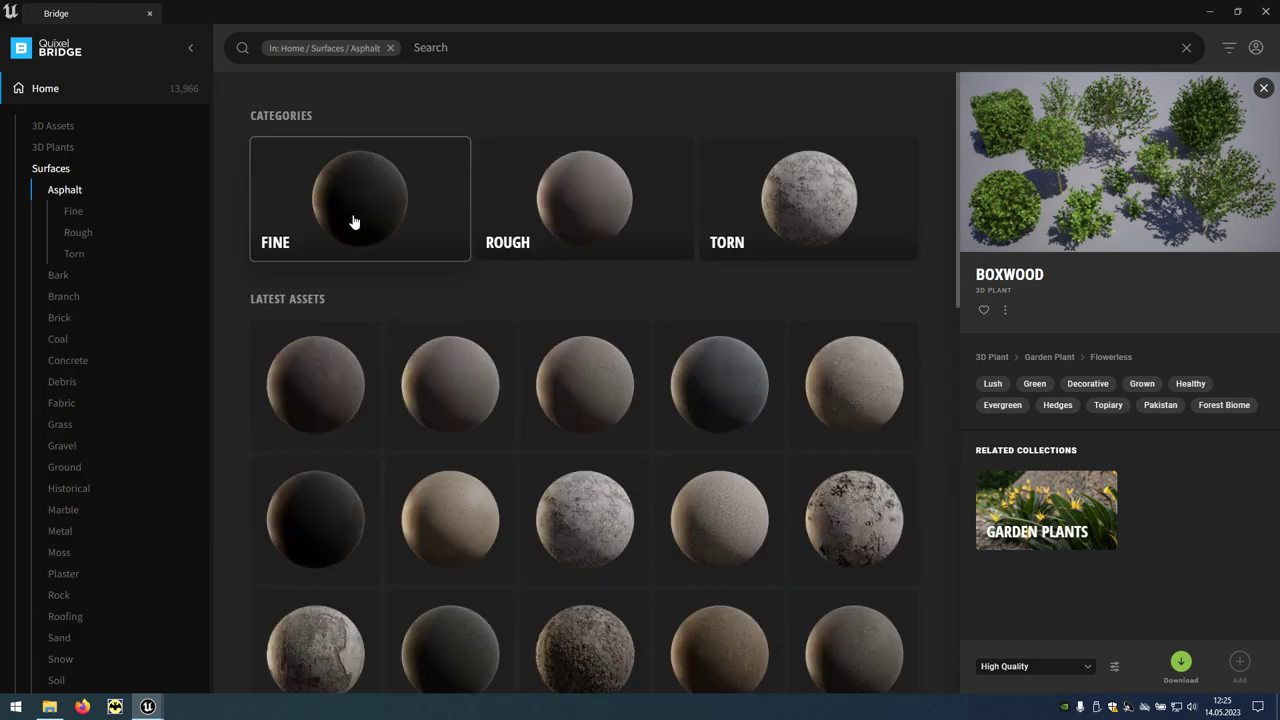
pyautogui.click(62, 320)
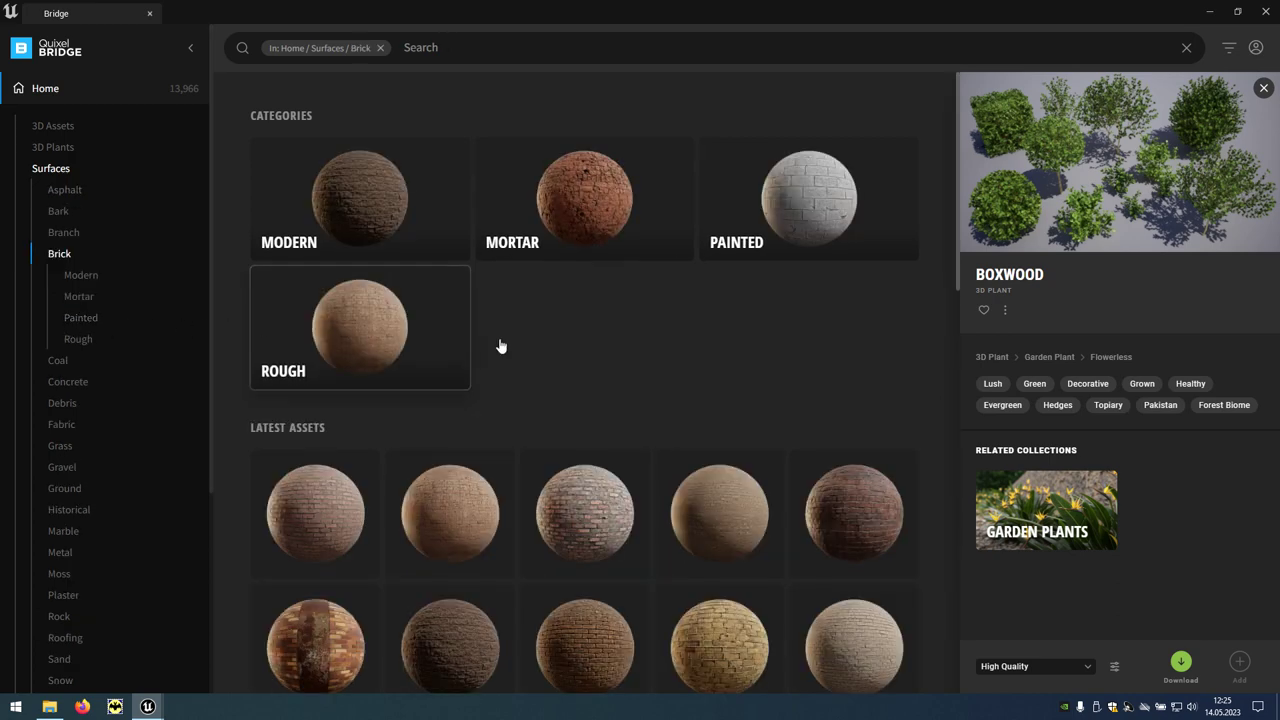
pyautogui.scroll(-4, 525, 341)
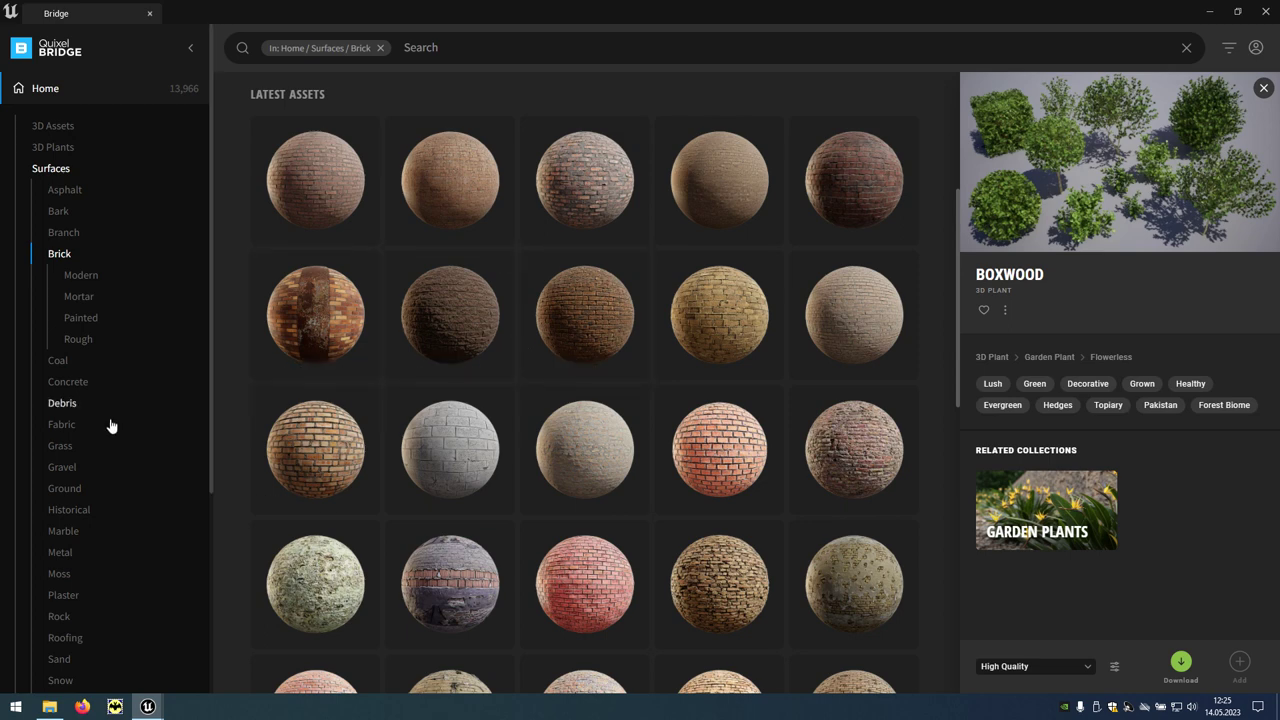
pyautogui.click(62, 426)
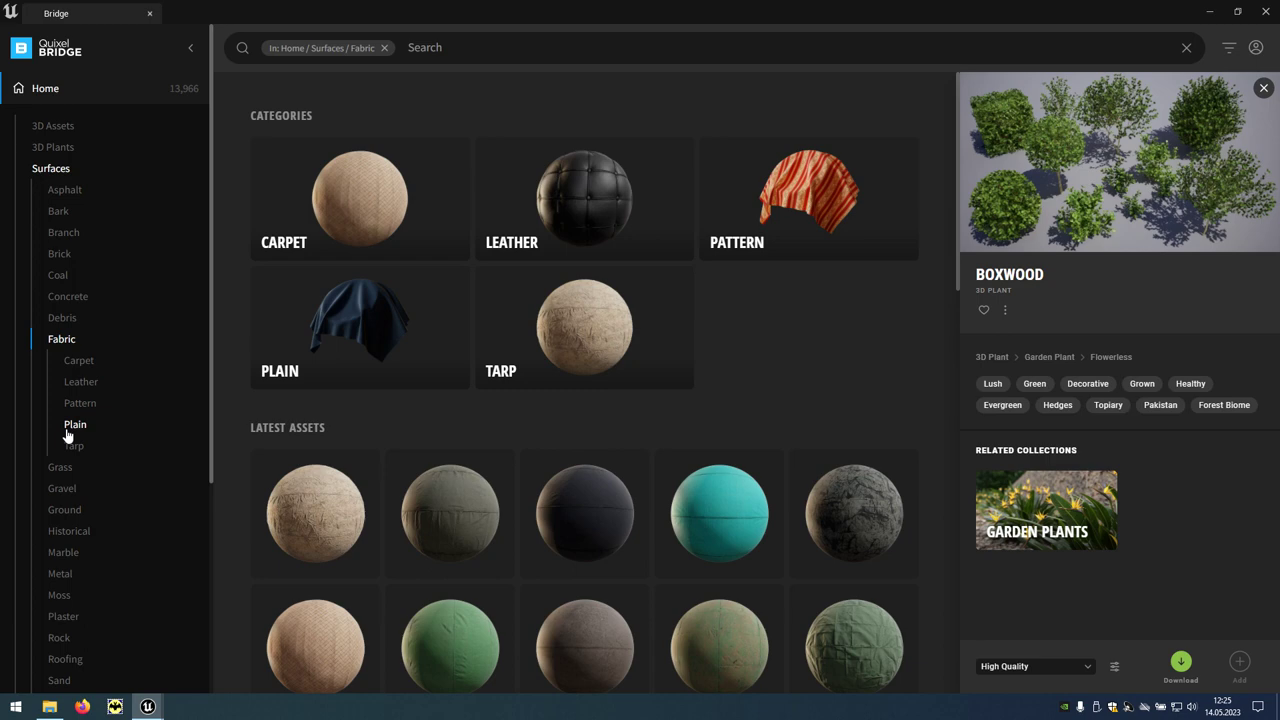
pyautogui.click(45, 99)
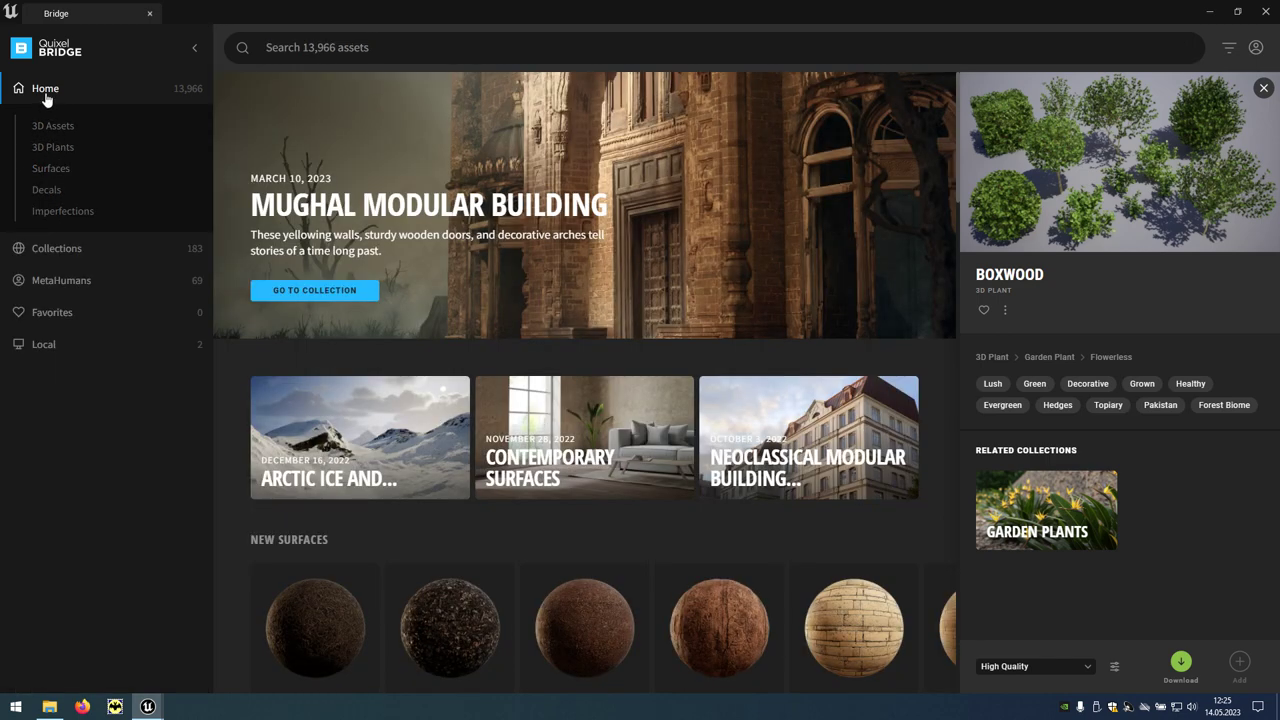
# - Browse the Environment and Historic collections and open Castle Ruins
pyautogui.click(57, 249)
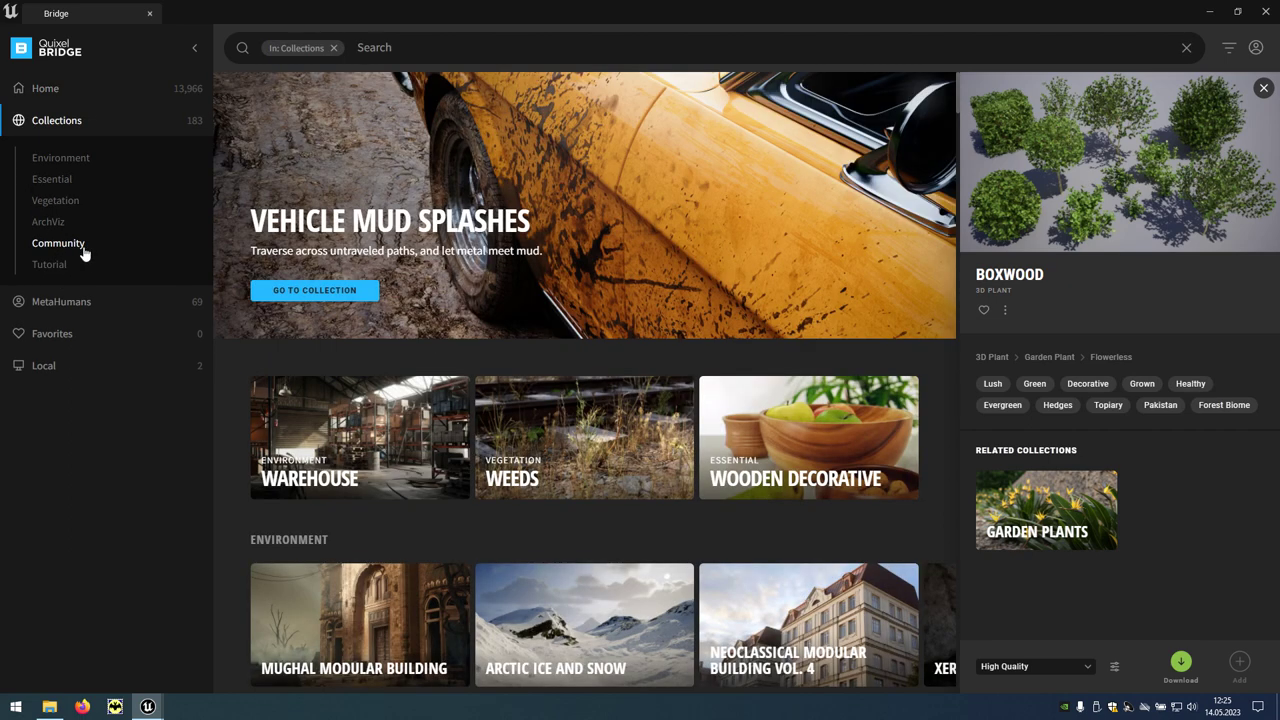
pyautogui.click(101, 165)
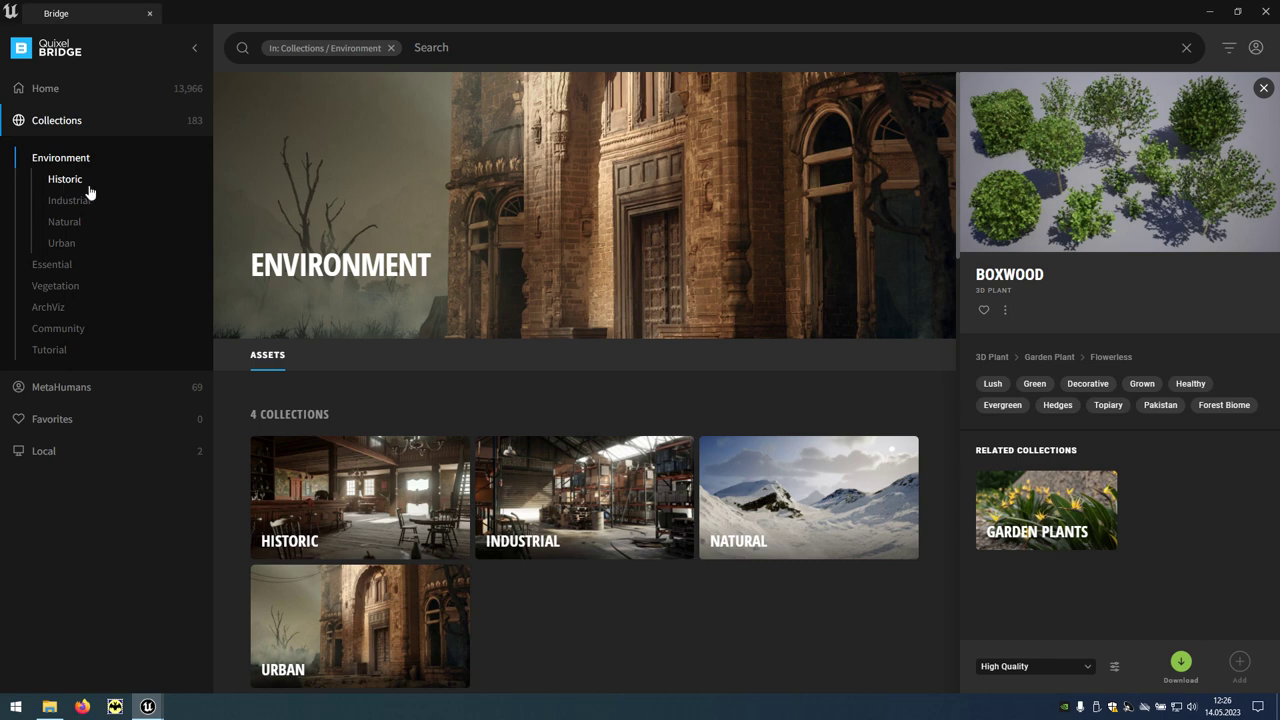
pyautogui.click(88, 186)
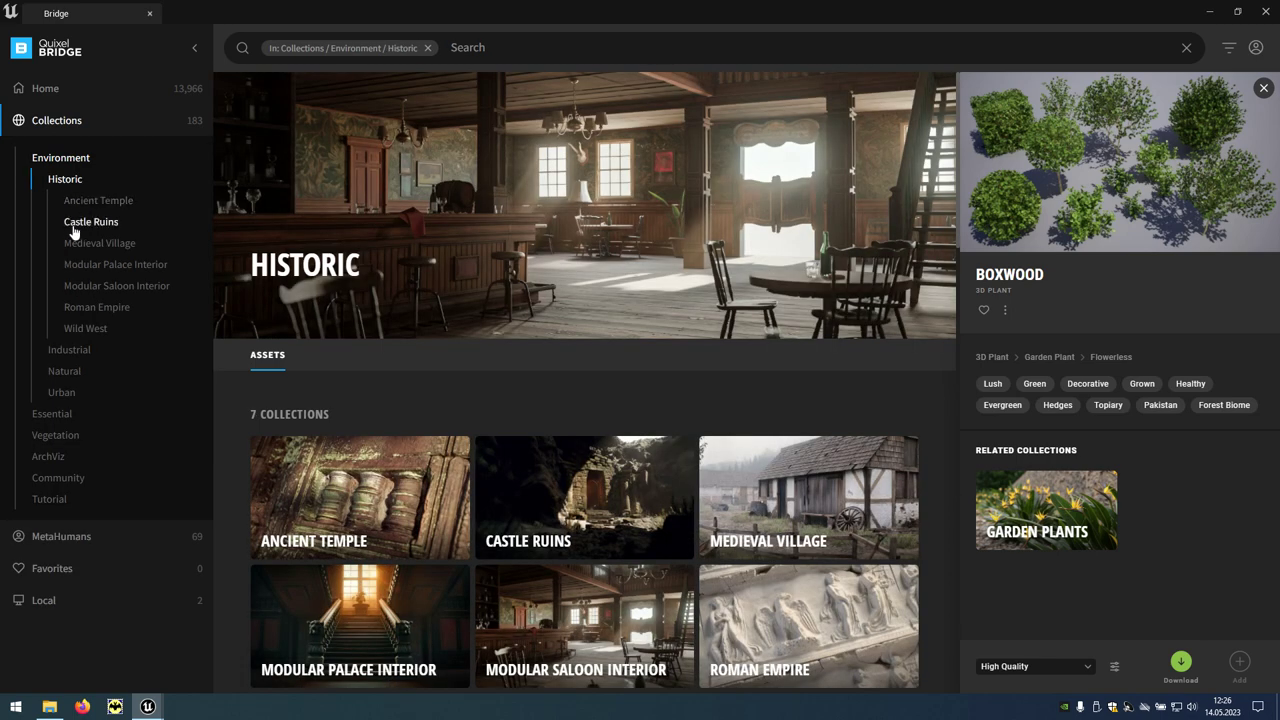
pyautogui.click(113, 226)
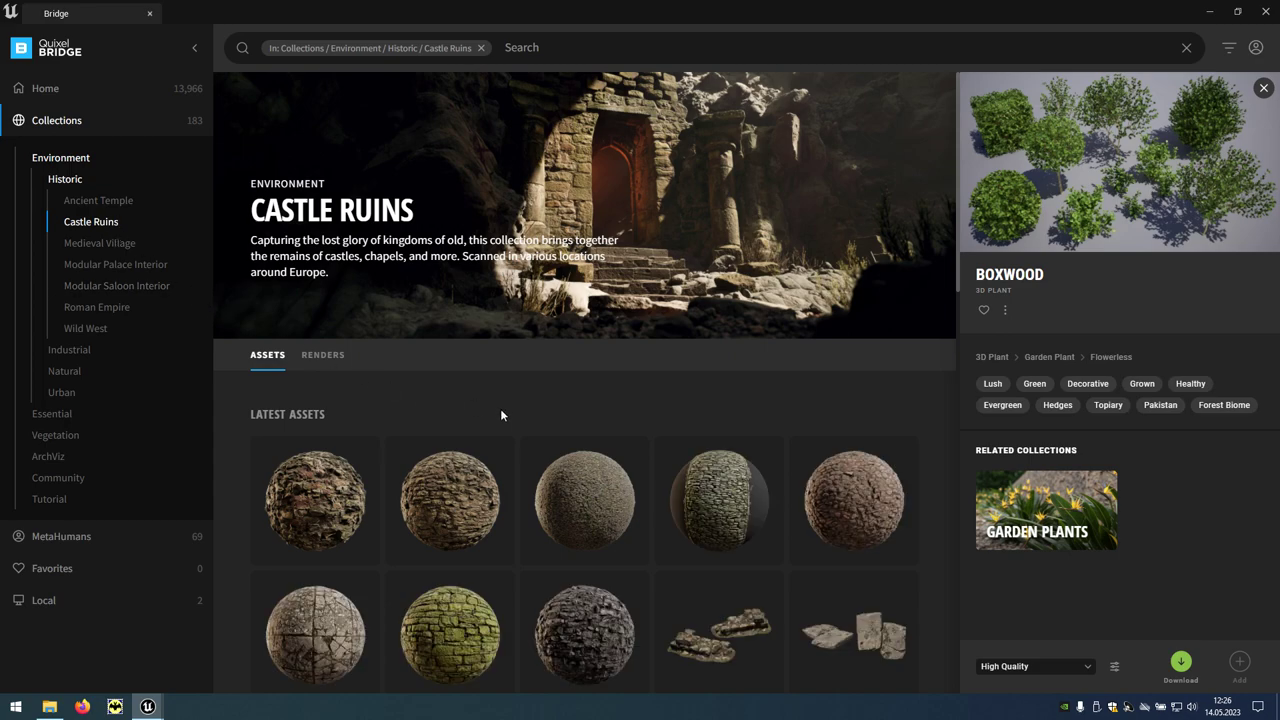
# - Step through the Medieval Village and Wild West collections to ArchViz
pyautogui.scroll(-2, 500, 415)
pyautogui.scroll(-2, 500, 415)
pyautogui.scroll(-2, 500, 415)
pyautogui.scroll(-2, 501, 413)
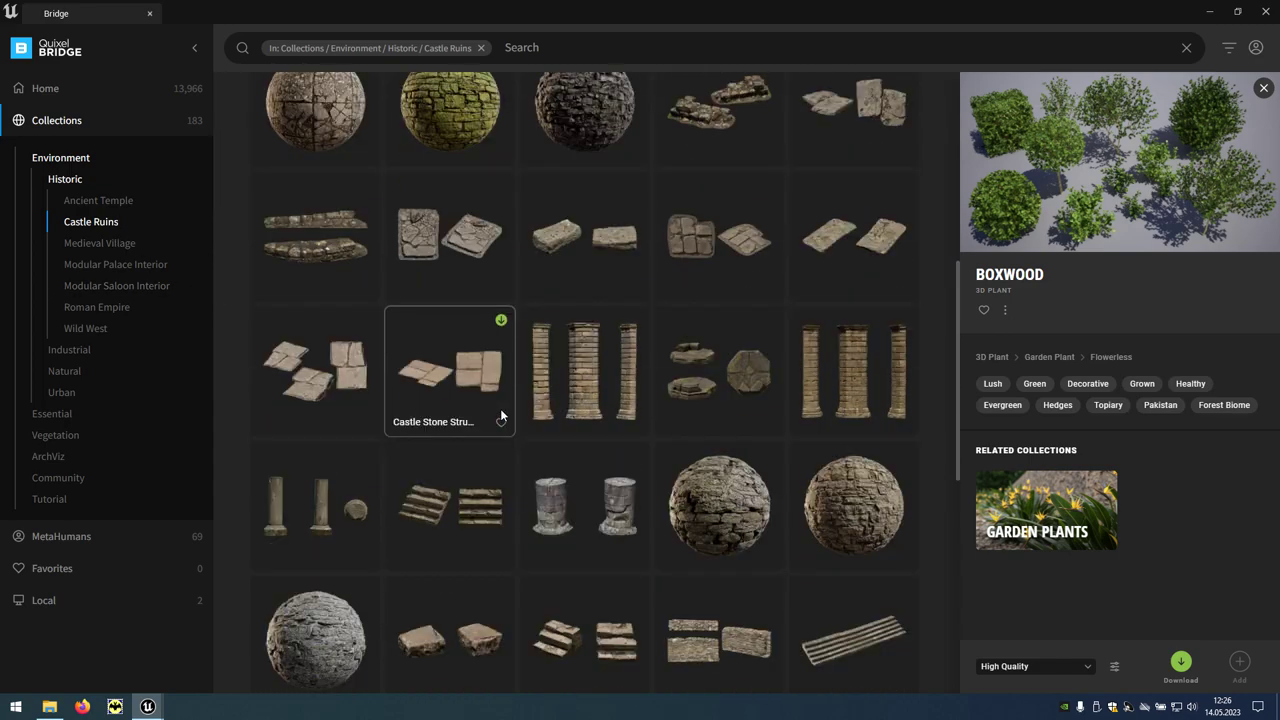
pyautogui.scroll(-1, 501, 413)
pyautogui.scroll(-2, 501, 413)
pyautogui.scroll(-2, 501, 413)
pyautogui.scroll(-1, 501, 414)
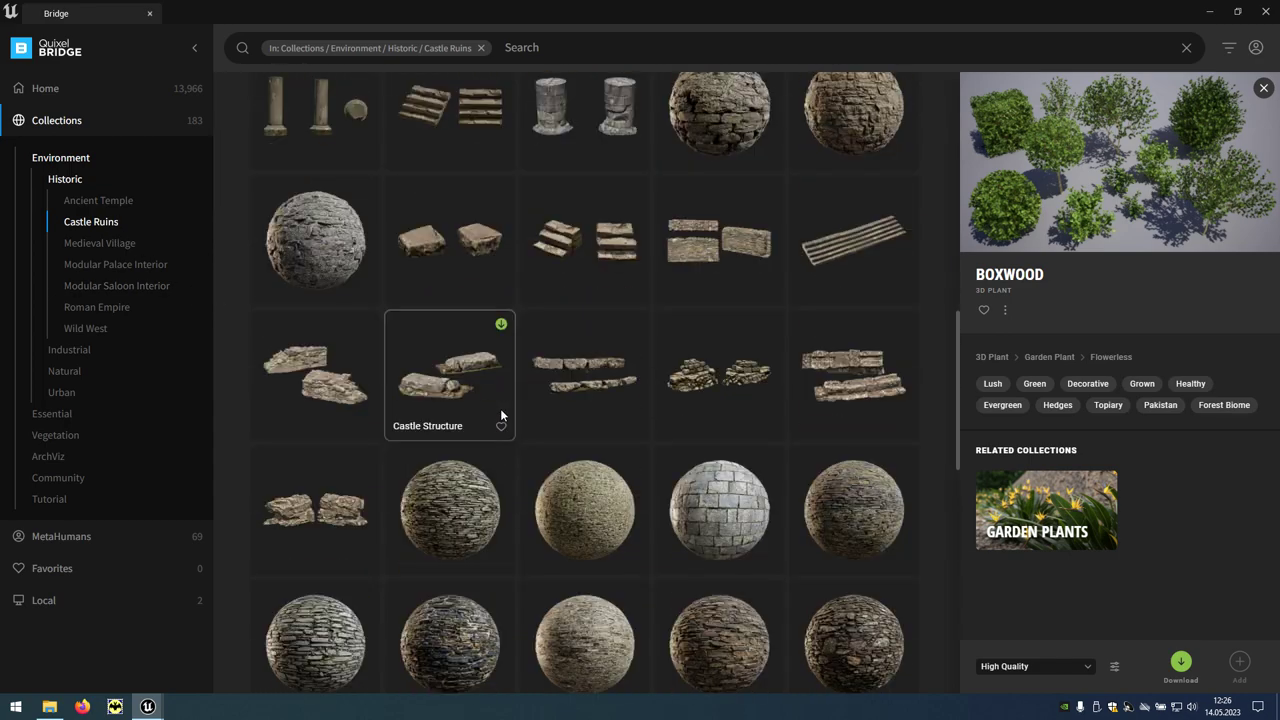
pyautogui.click(141, 253)
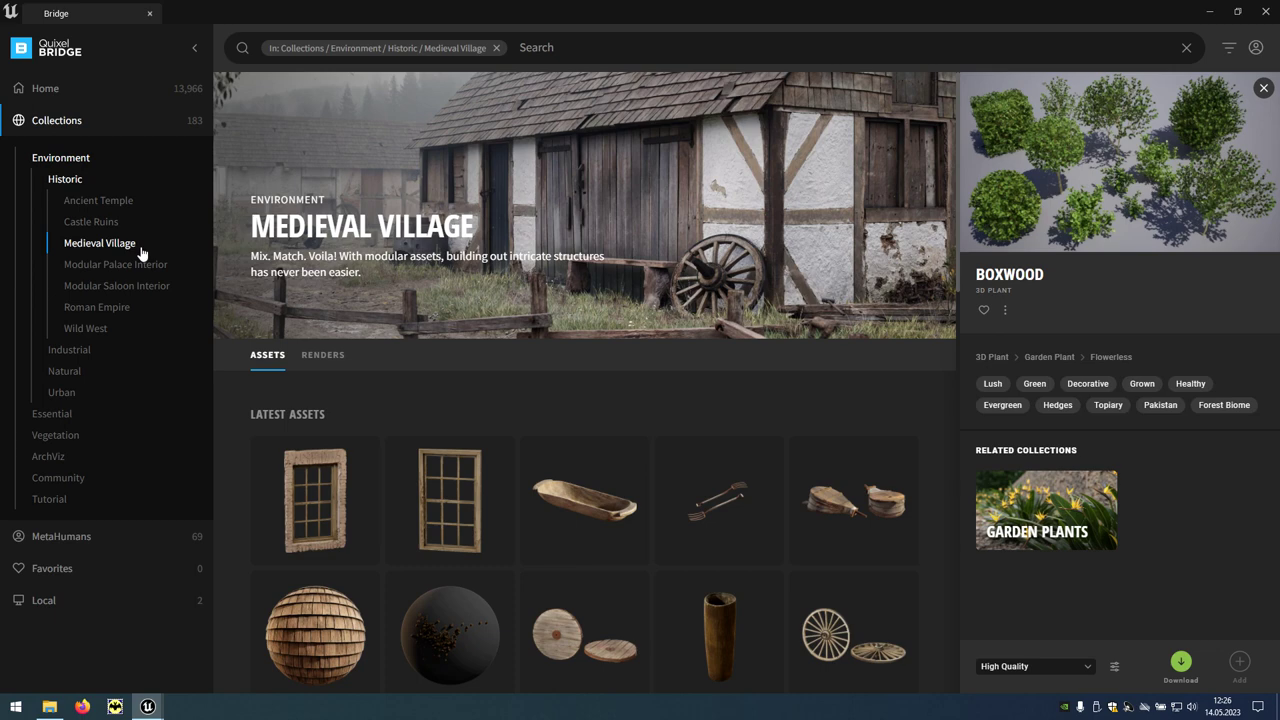
pyautogui.click(116, 331)
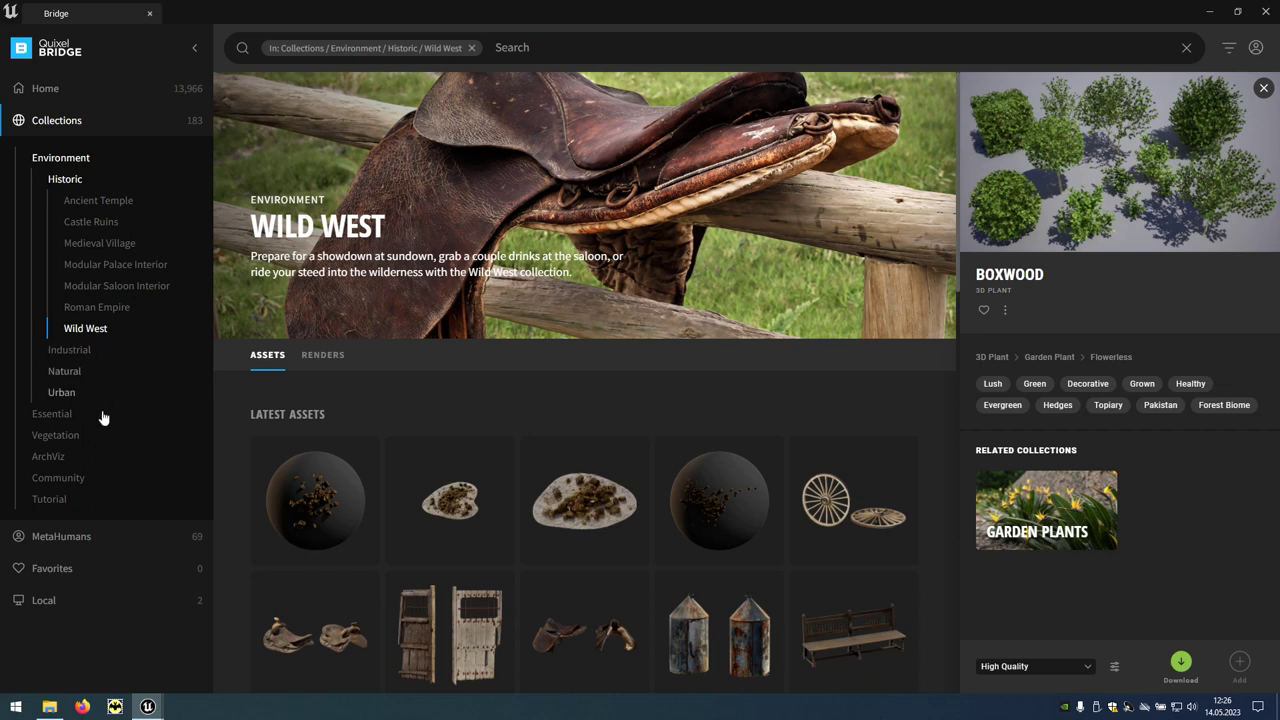
pyautogui.click(60, 464)
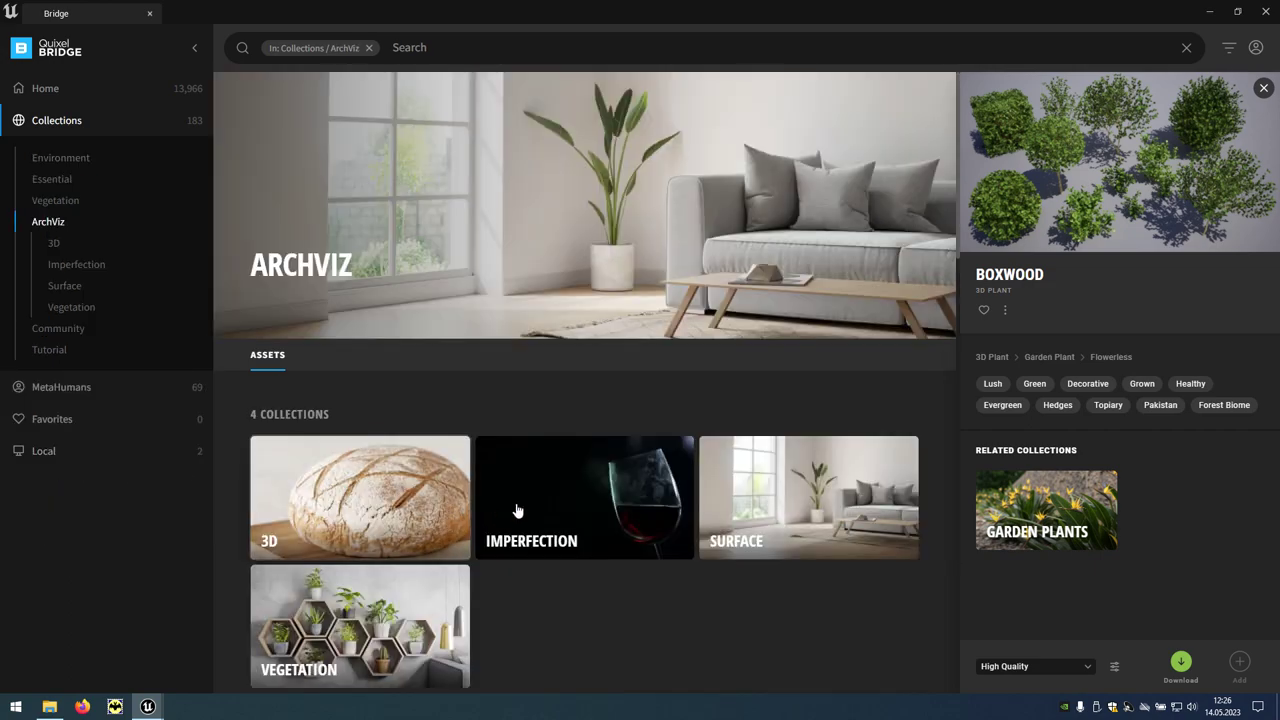
# - Download Red Dragon Granite from the ArchViz assets at High Quality and add it to the project
pyautogui.scroll(-3, 530, 510)
pyautogui.scroll(-4, 528, 503)
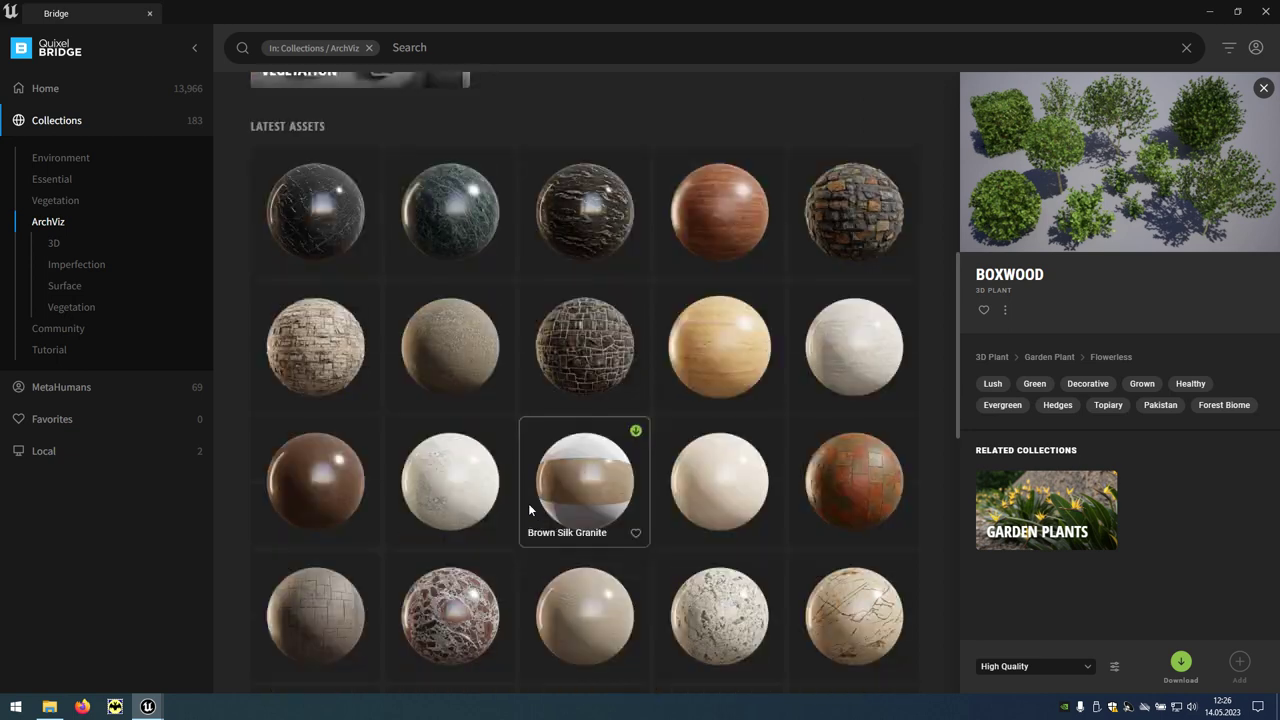
pyautogui.scroll(-2, 528, 503)
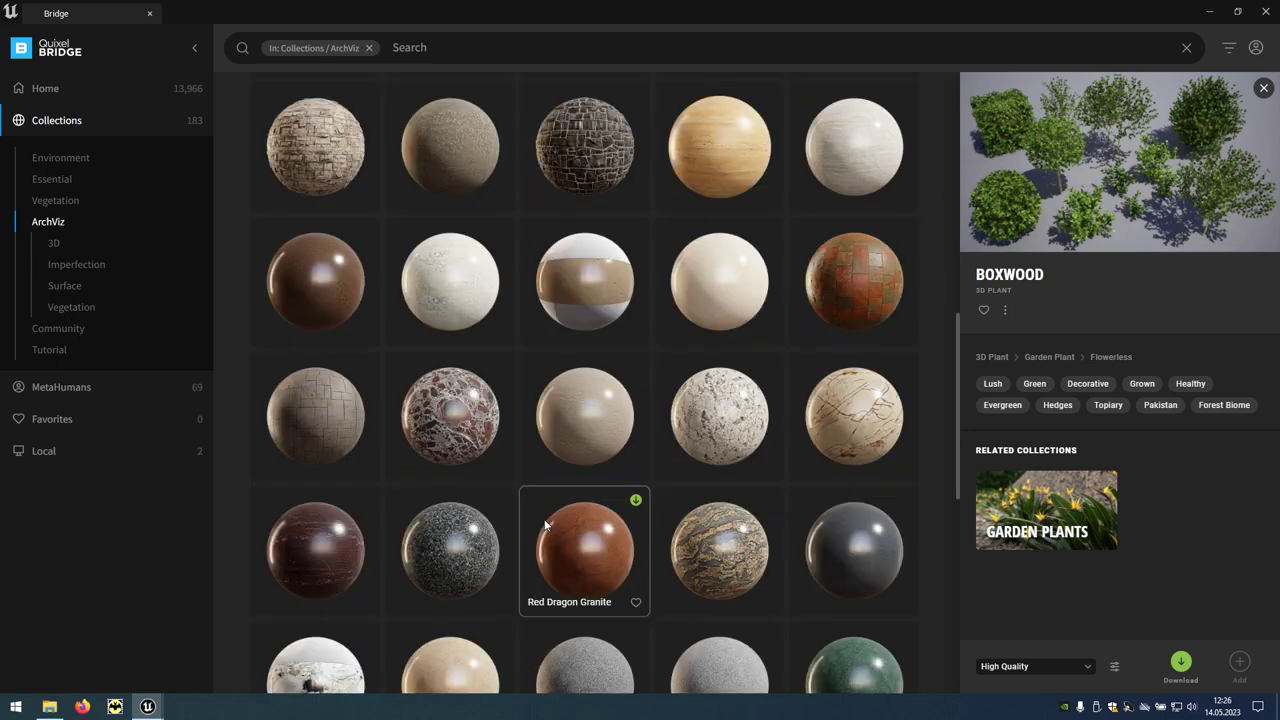
pyautogui.click(600, 543)
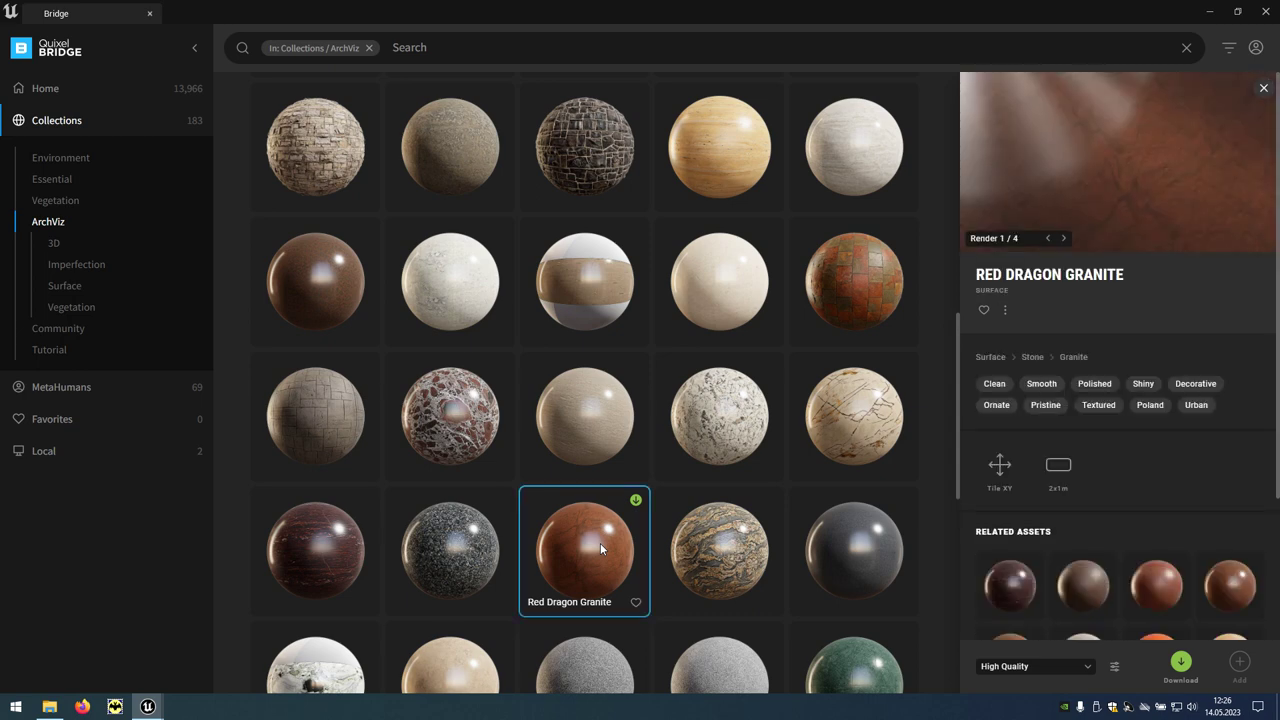
pyautogui.click(1179, 663)
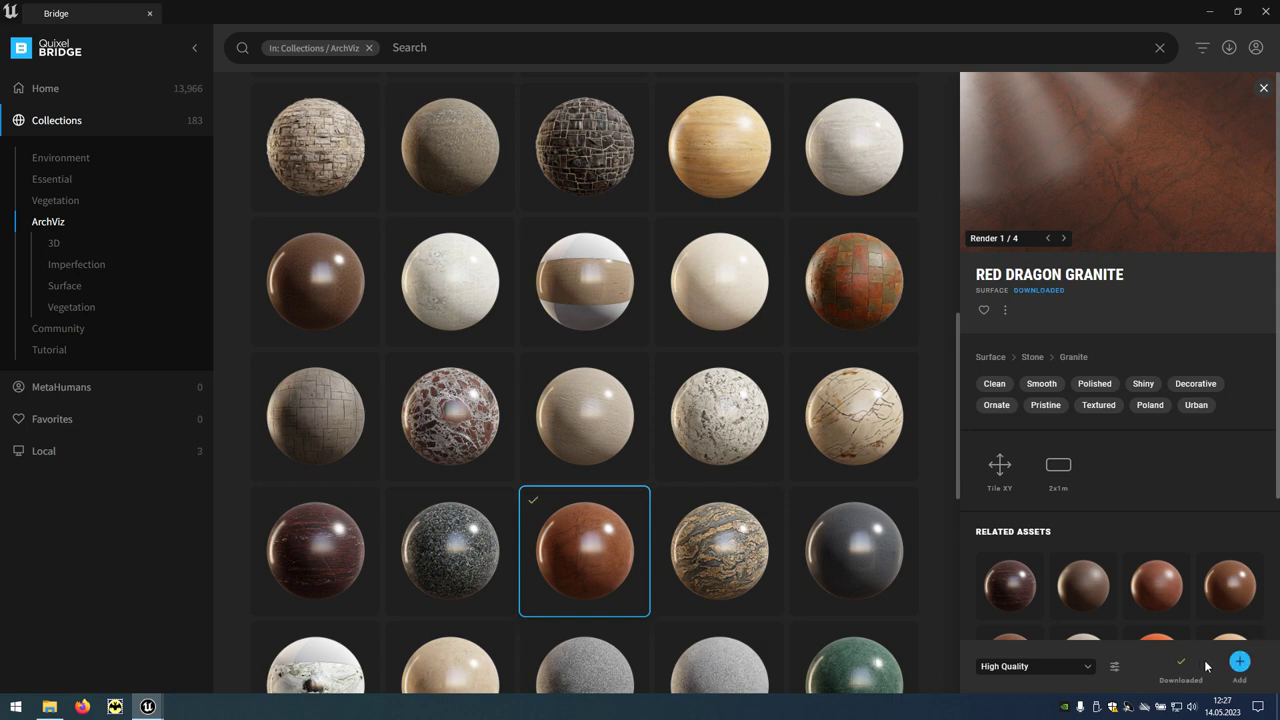
pyautogui.click(1237, 666)
# - Close Bridge and add a Cube from Quick Add Shapes beside the wooden carafe
pyautogui.click(1263, 13)
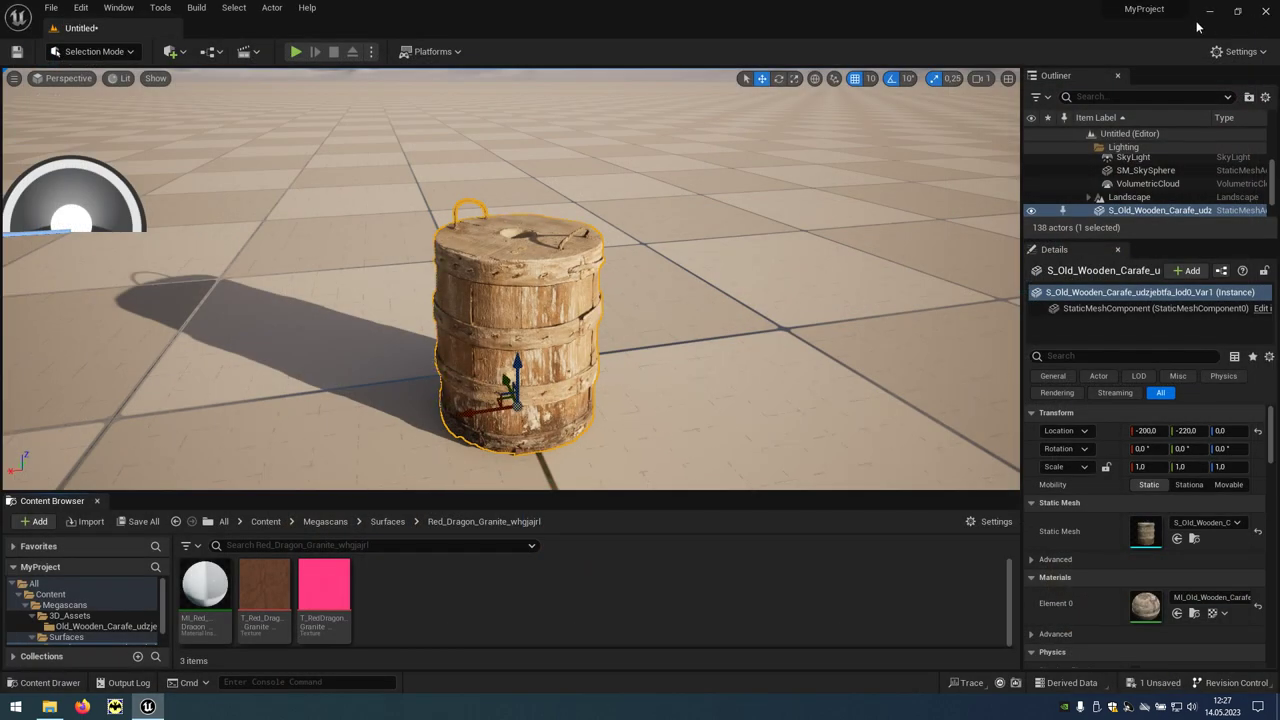
pyautogui.click(182, 51)
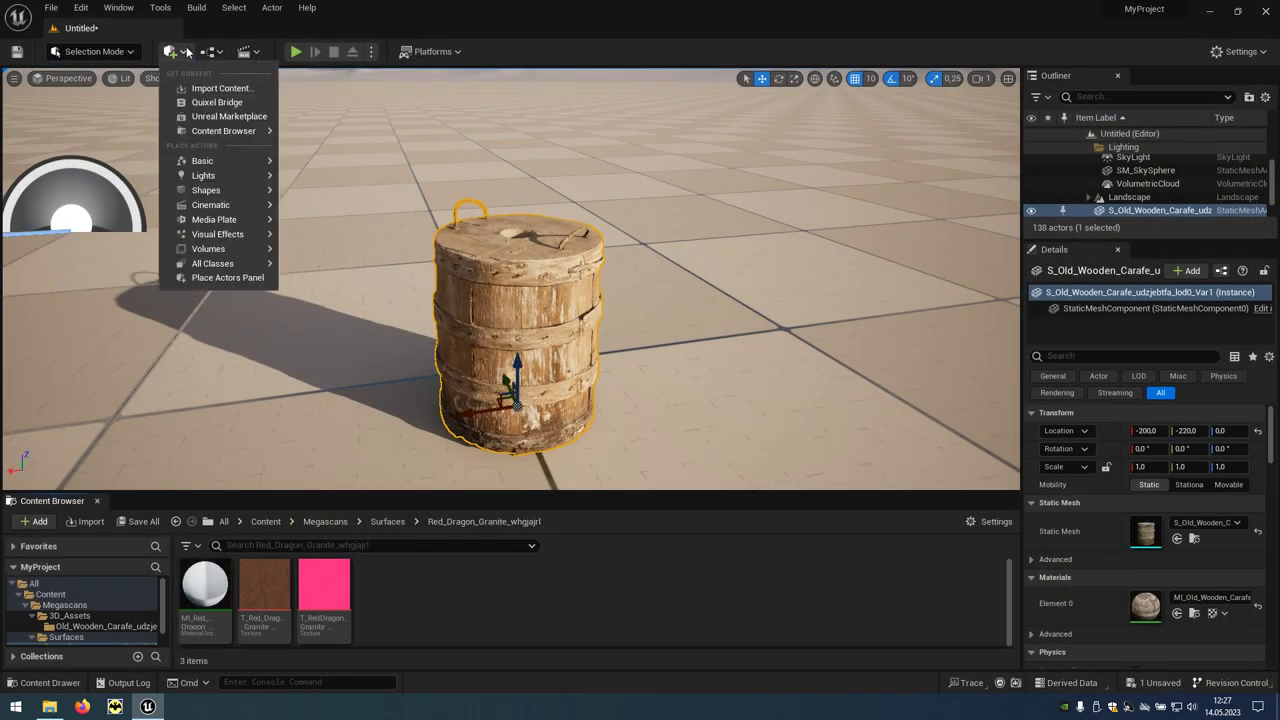
pyautogui.moveTo(205, 192)
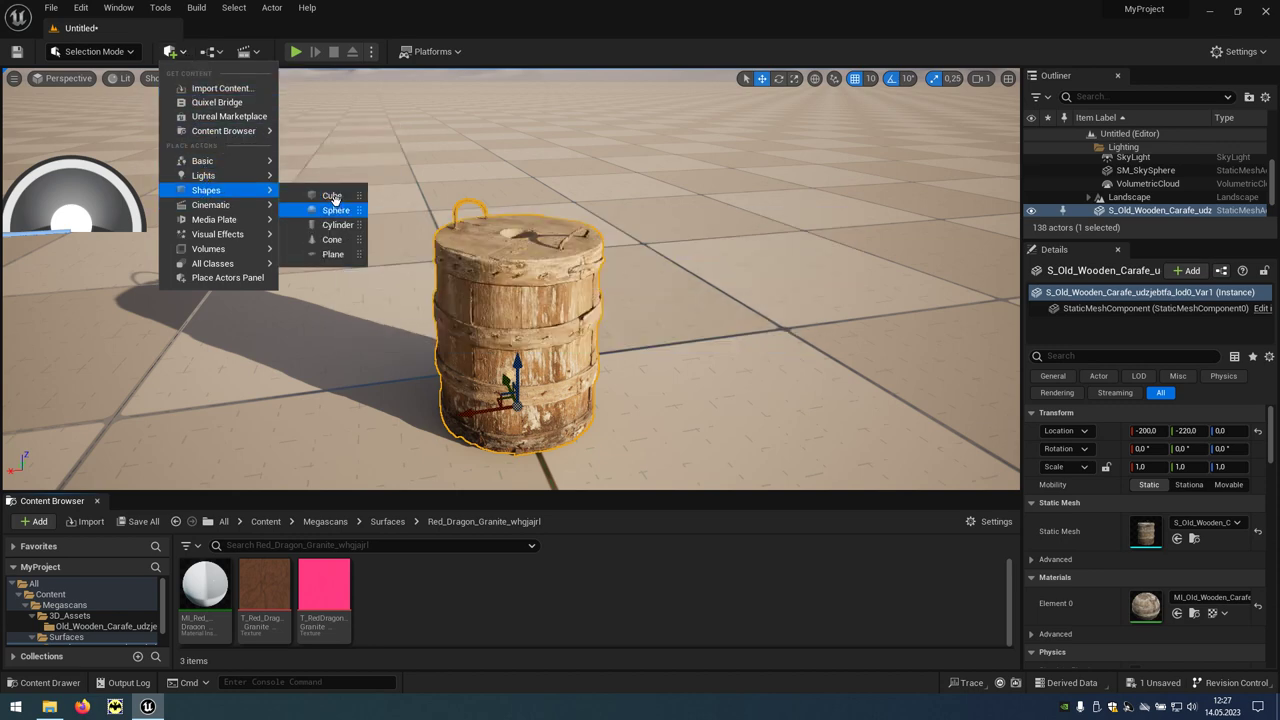
pyautogui.moveTo(333, 196)
pyautogui.mouseDown()
pyautogui.moveTo(773, 279)
pyautogui.moveTo(802, 135)
pyautogui.mouseUp()
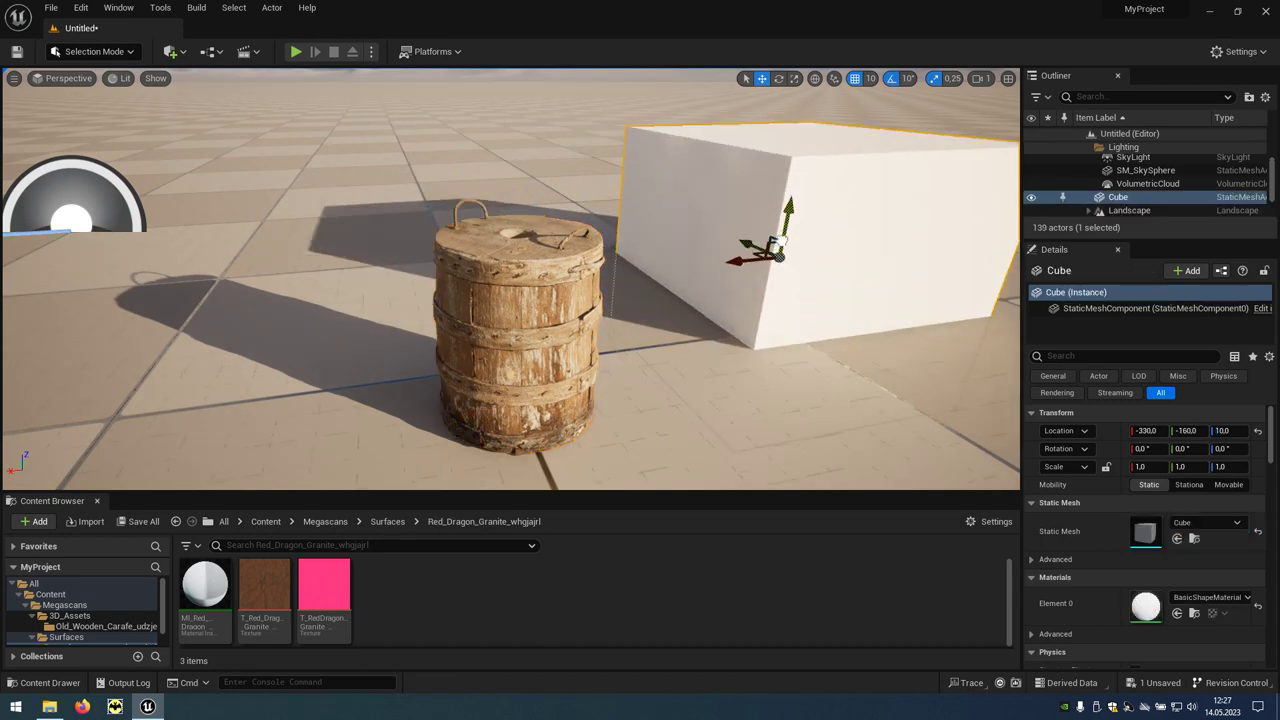
# - Frame the cube and apply the MI_Red_Dragon_Granite material instance to it
pyautogui.press('f')
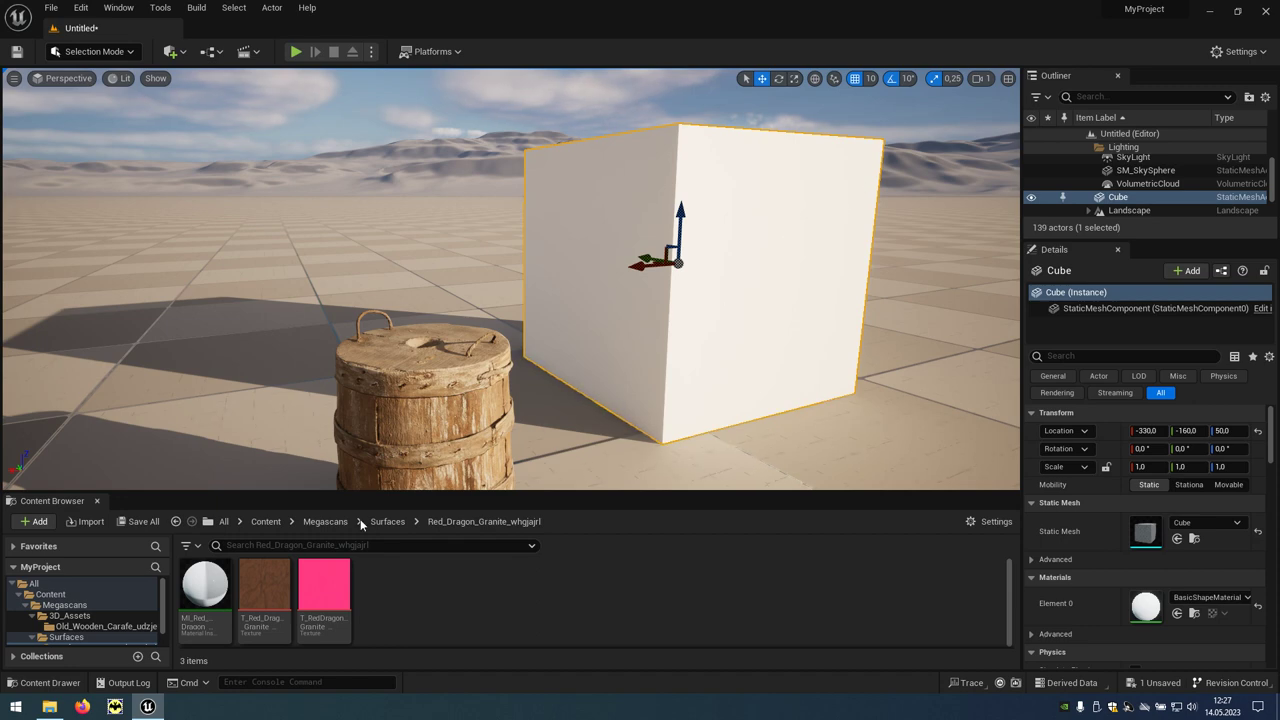
pyautogui.moveTo(226, 581)
pyautogui.mouseDown()
pyautogui.moveTo(713, 305)
pyautogui.moveTo(285, 130)
pyautogui.mouseUp()
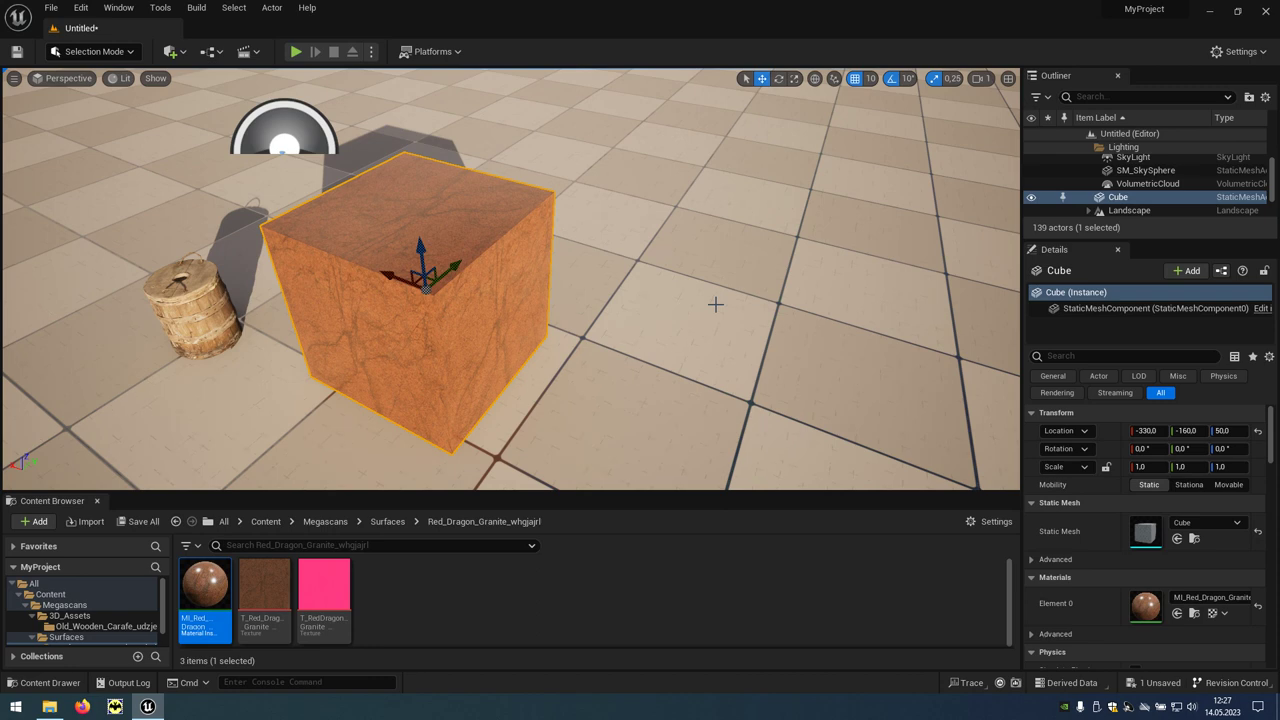
pyautogui.click(174, 52)
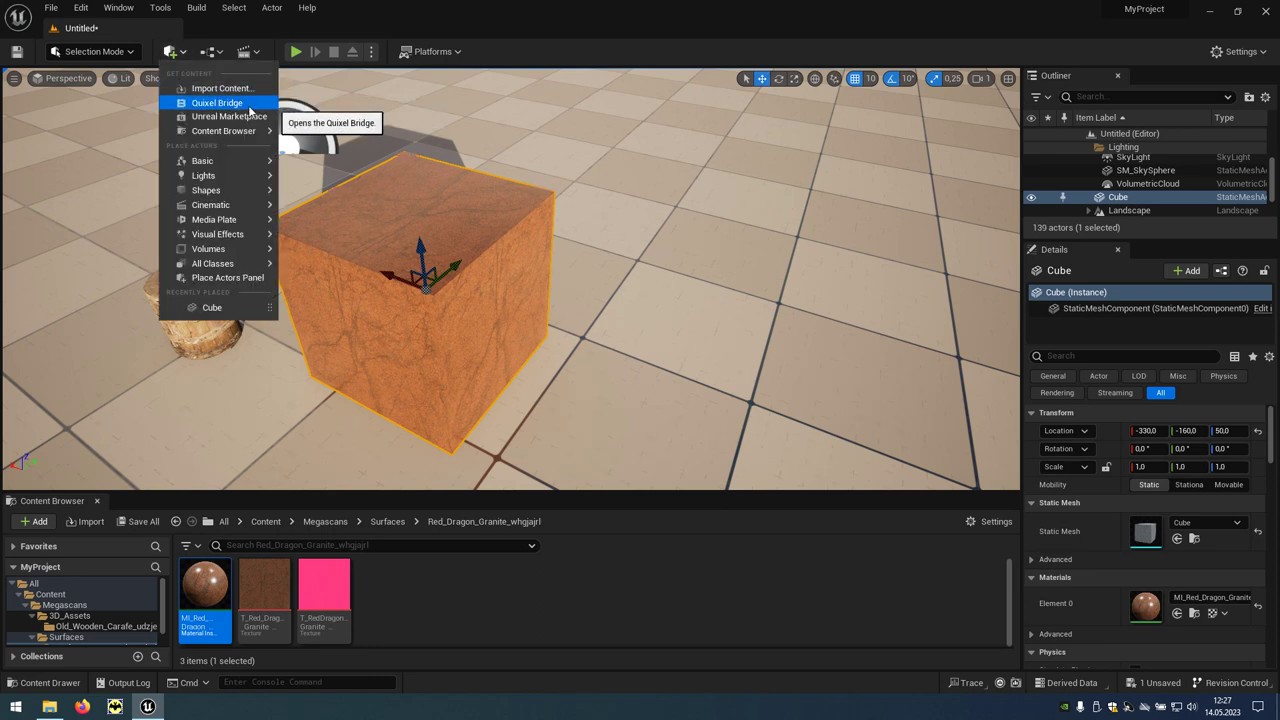
# - Reopen Quixel Bridge maximized and browse the Tutorial collections
pyautogui.click(210, 103)
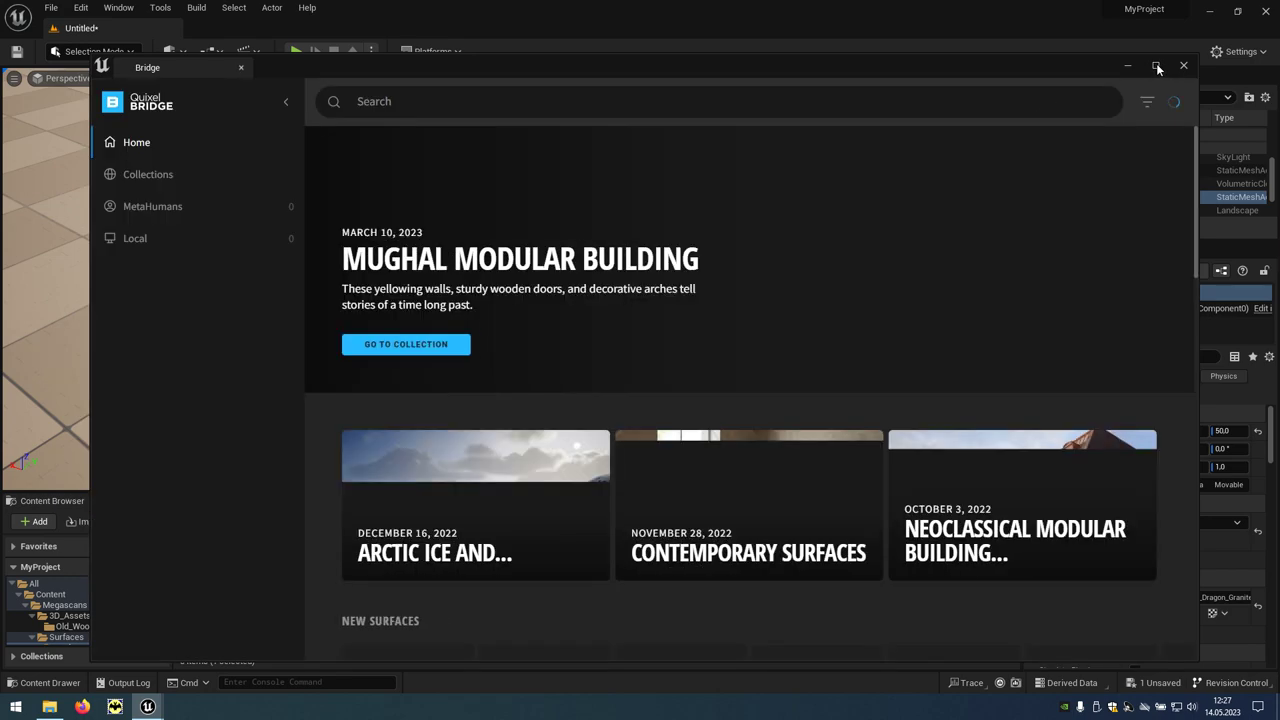
pyautogui.click(1155, 65)
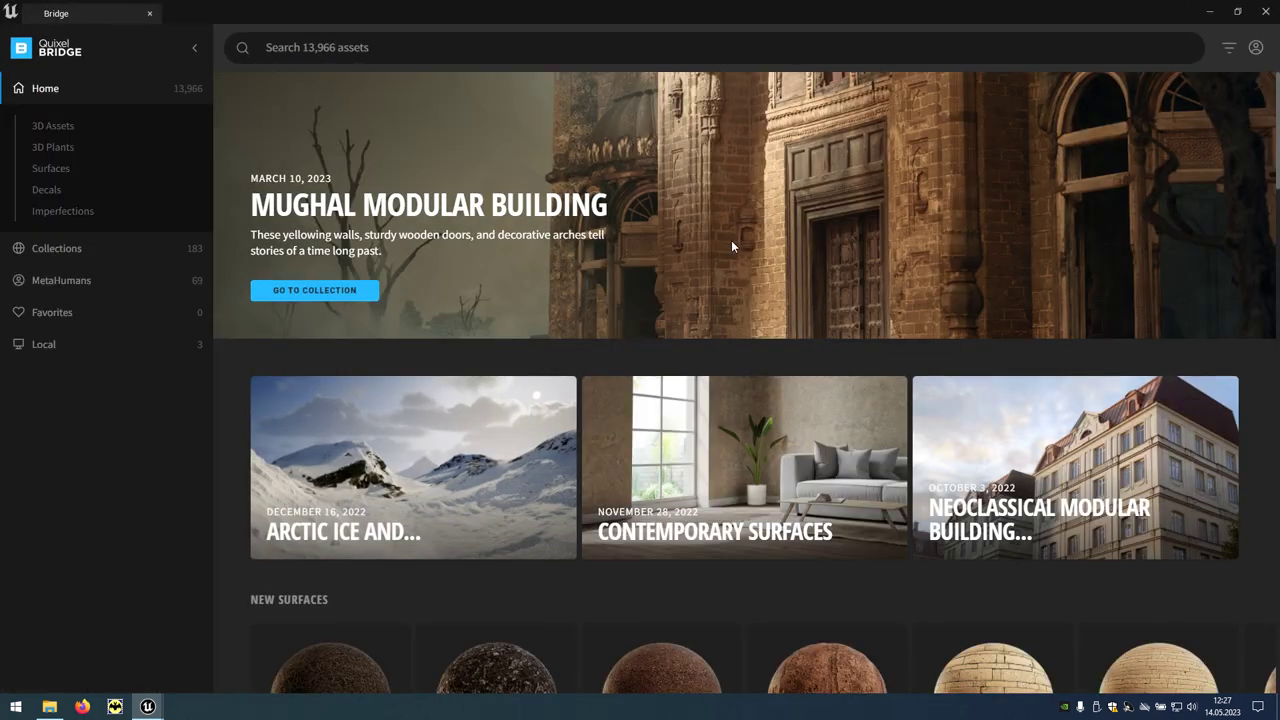
pyautogui.click(96, 258)
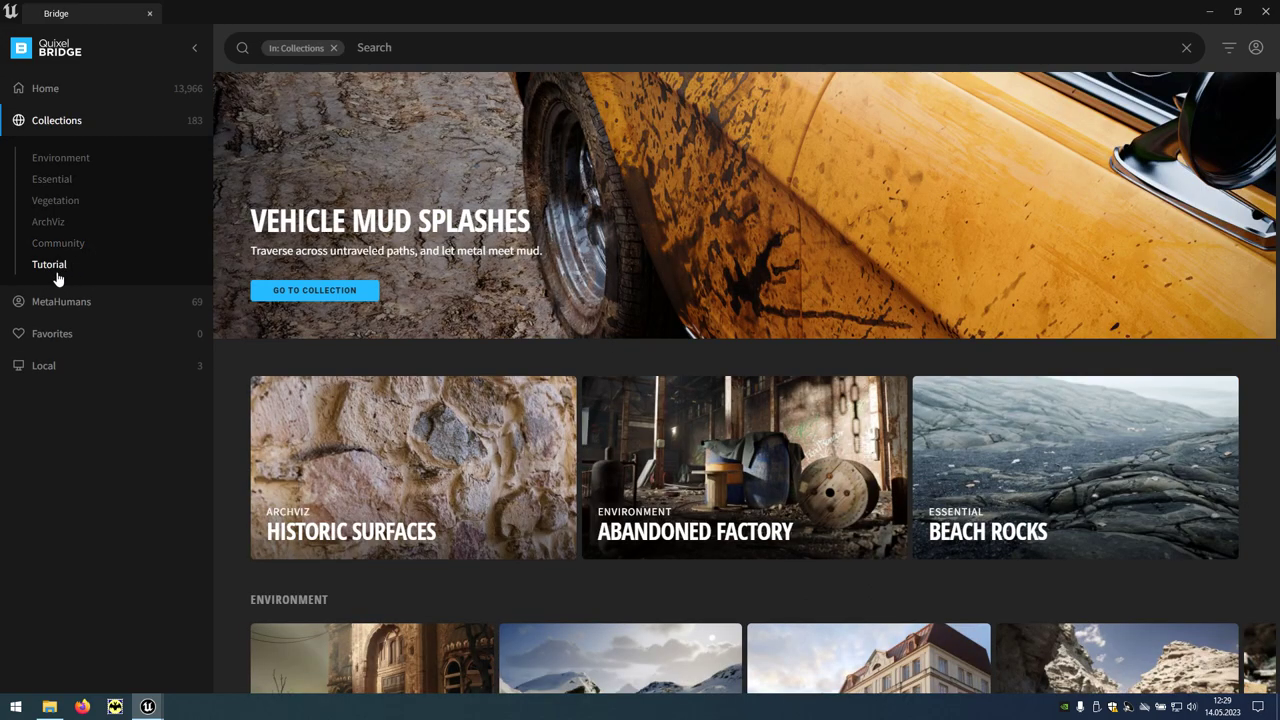
pyautogui.click(58, 279)
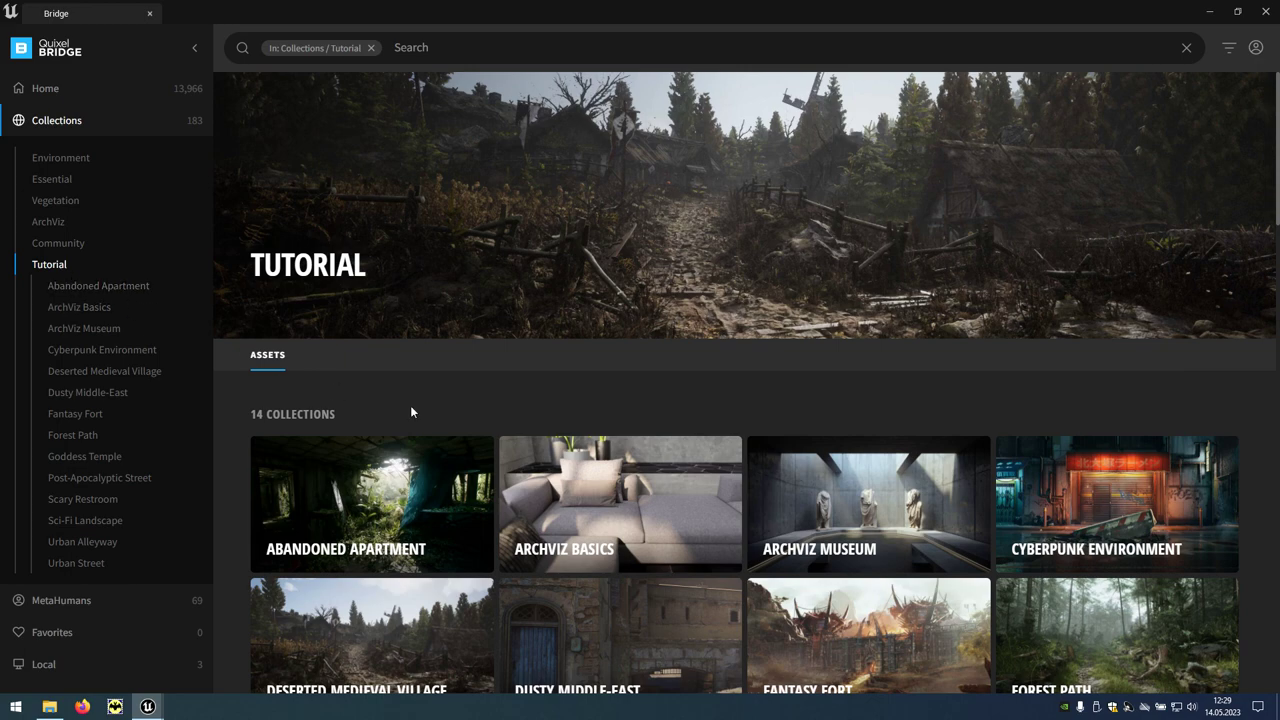
pyautogui.scroll(-3, 756, 531)
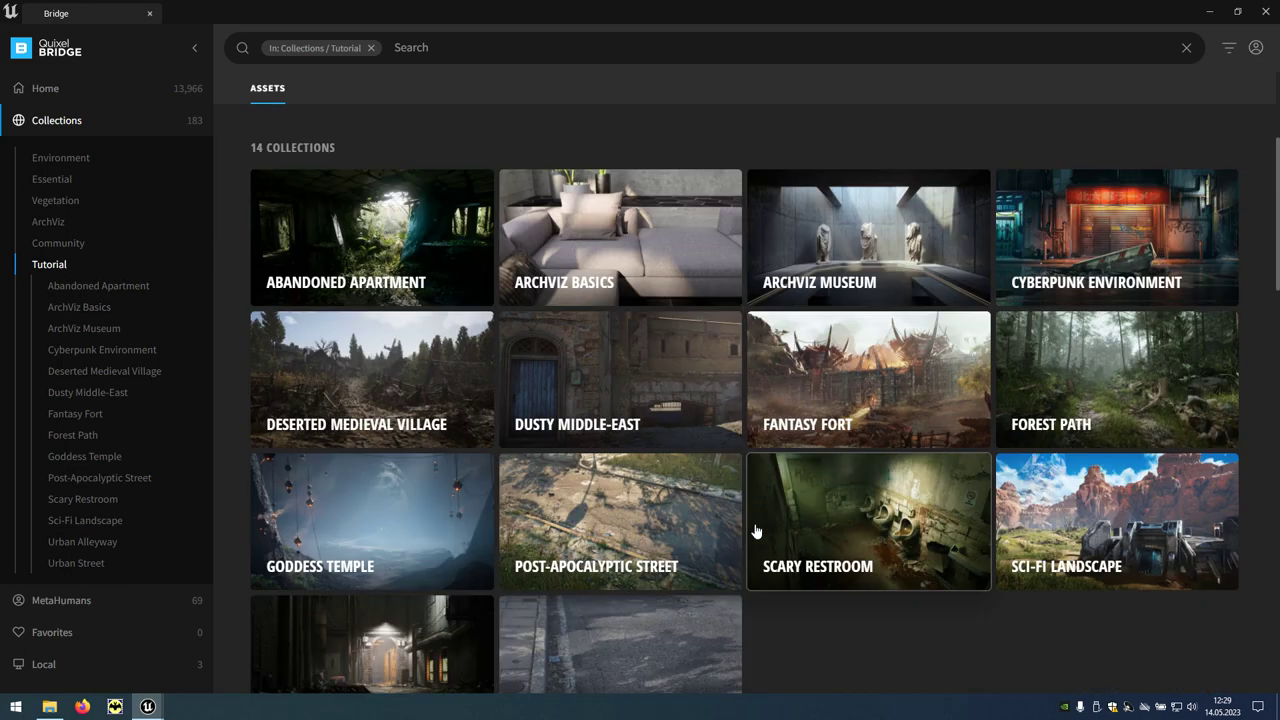
pyautogui.scroll(-1, 756, 531)
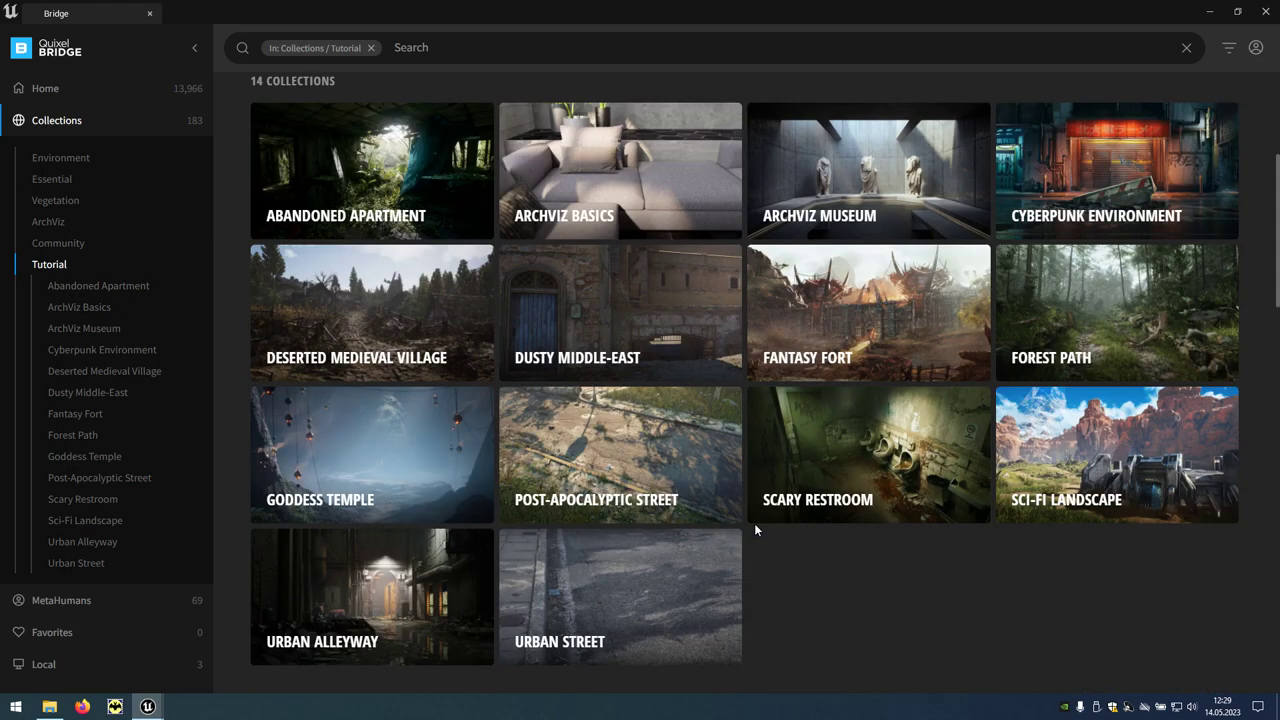
# - Open the Urban Alleyway collection and scroll through its assets, including Rusty Tank and Ground Rubble
pyautogui.click(360, 658)
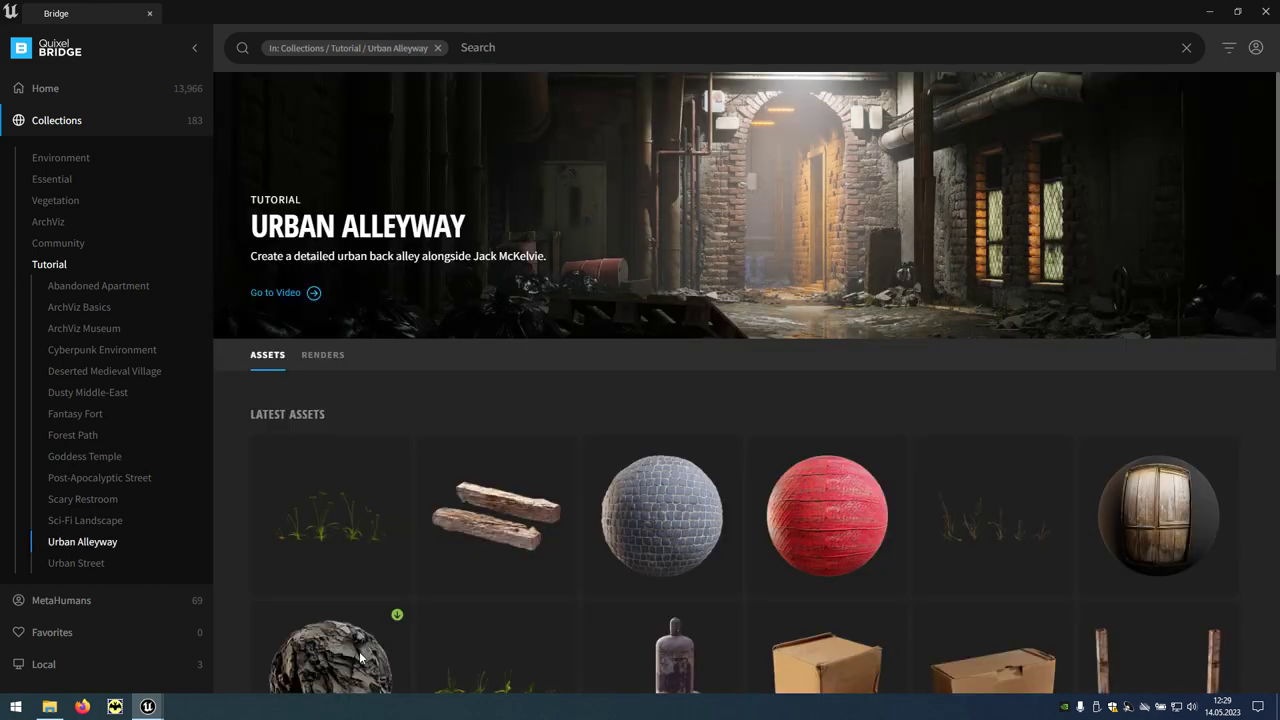
pyautogui.scroll(-2, 598, 594)
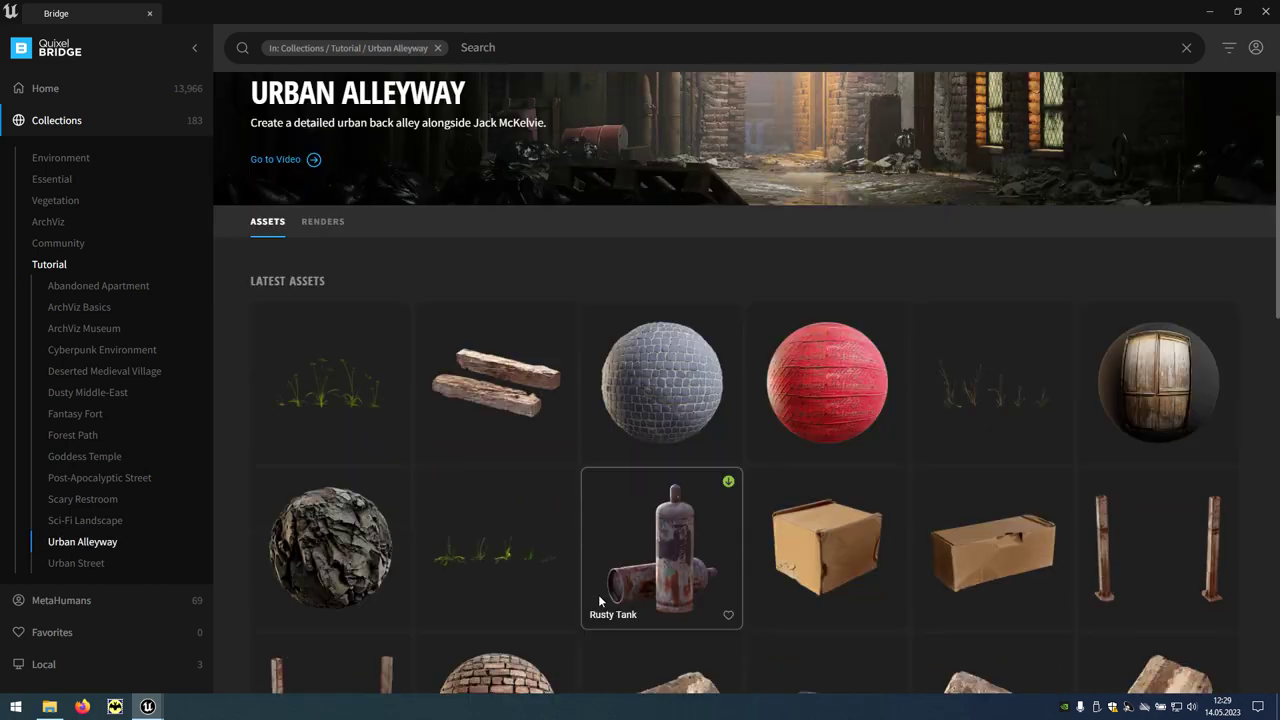
pyautogui.scroll(-2, 598, 594)
pyautogui.scroll(-1, 600, 587)
pyautogui.scroll(-1, 600, 586)
pyautogui.scroll(-1, 601, 592)
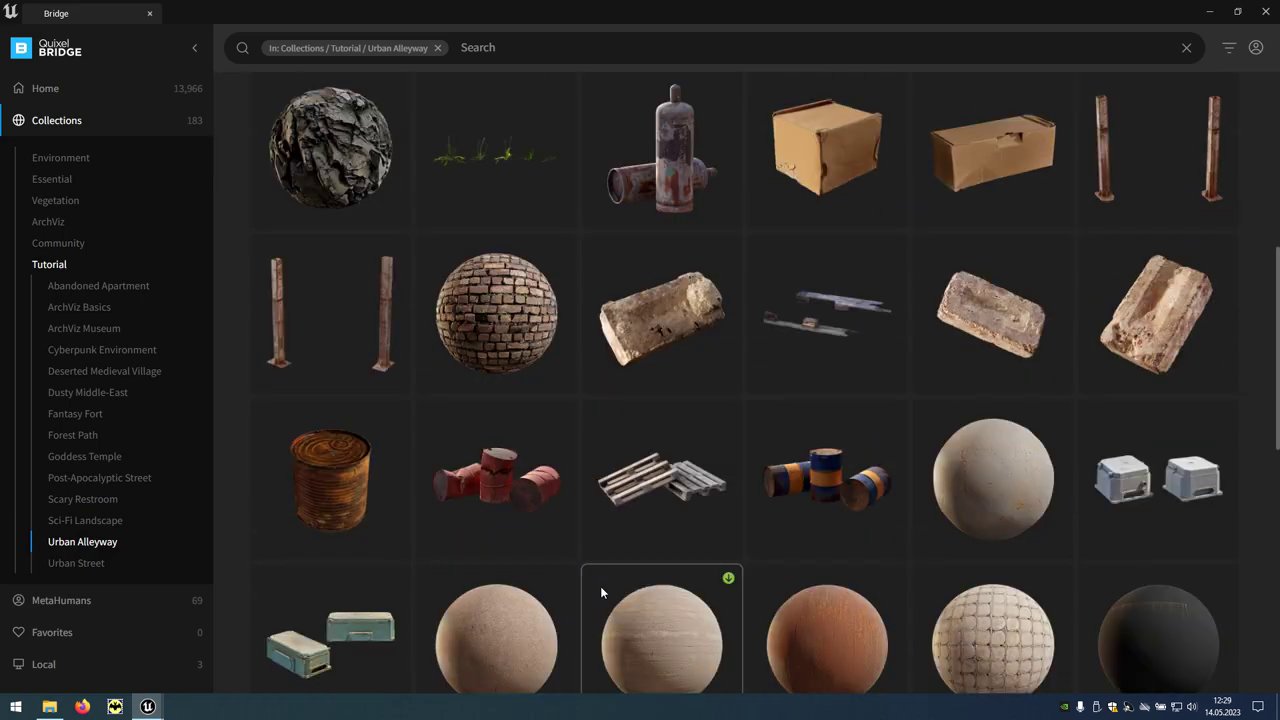
pyautogui.scroll(-2, 601, 592)
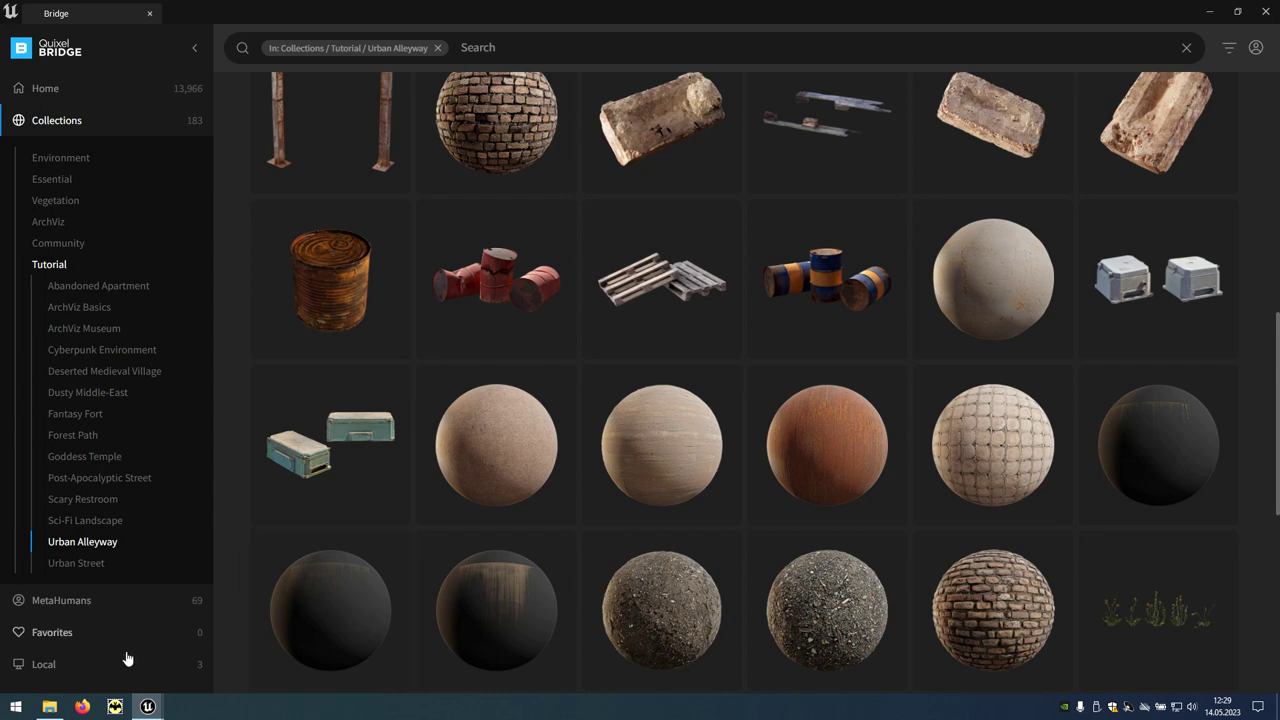
# - Switch to Local content, then to the local MetaHumans library holding one MetaHuman
pyautogui.click(64, 672)
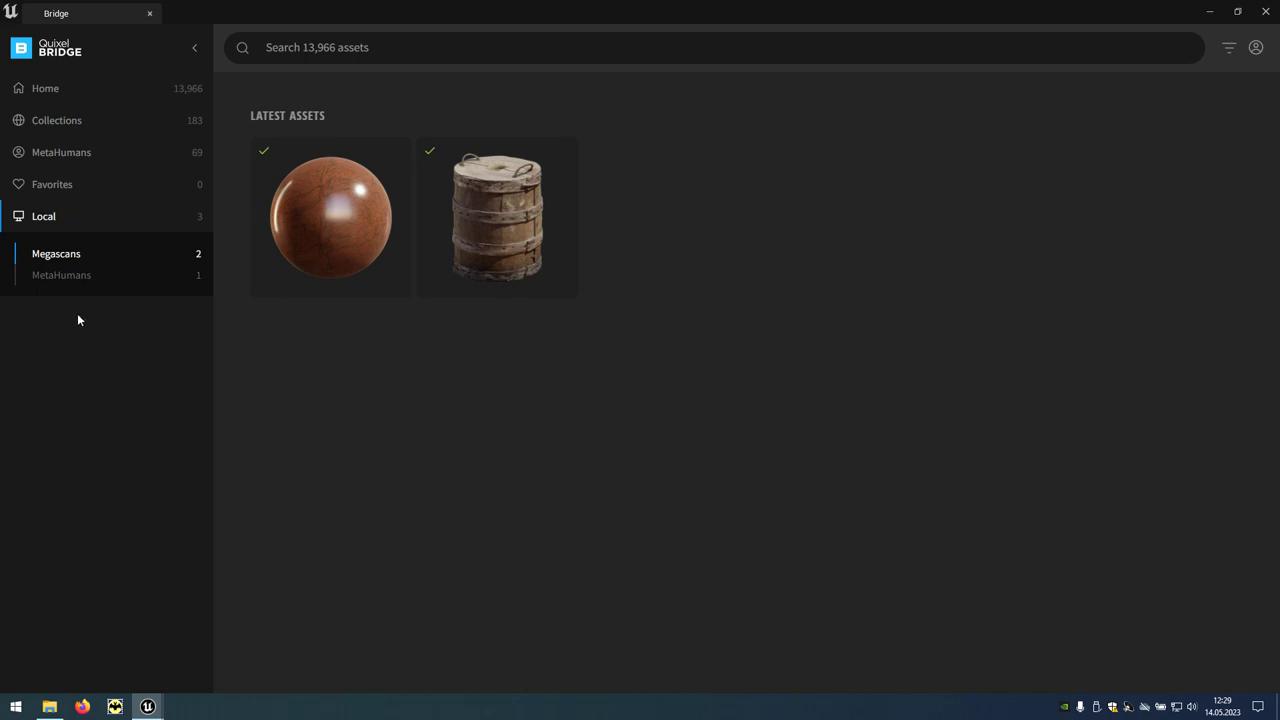
pyautogui.click(70, 276)
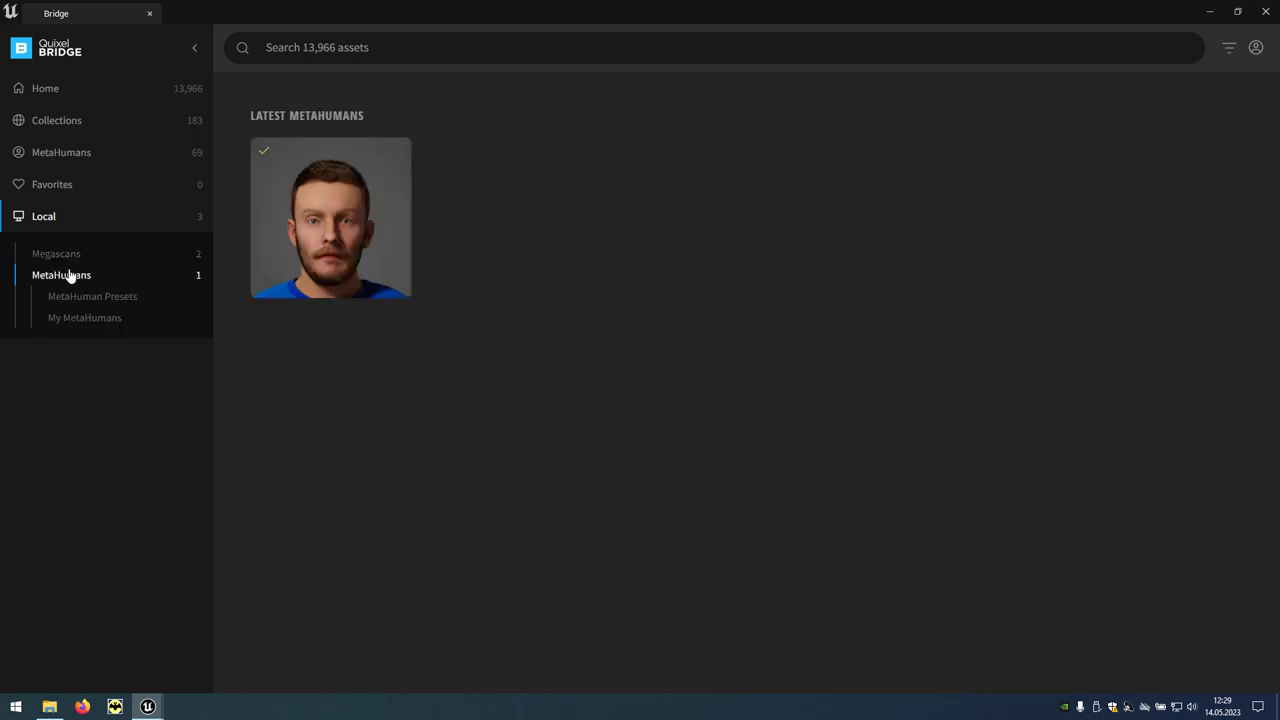